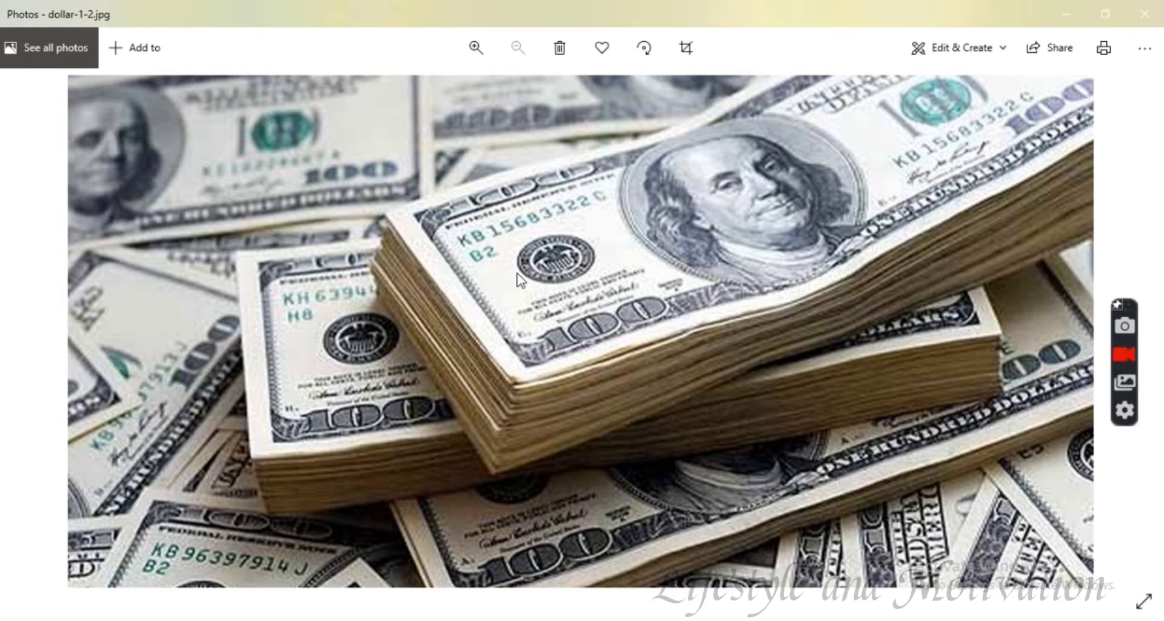
# - Examine the dollar-1-2.jpg photo both enlarged and at full view
pyautogui.scroll(2, 517, 279)
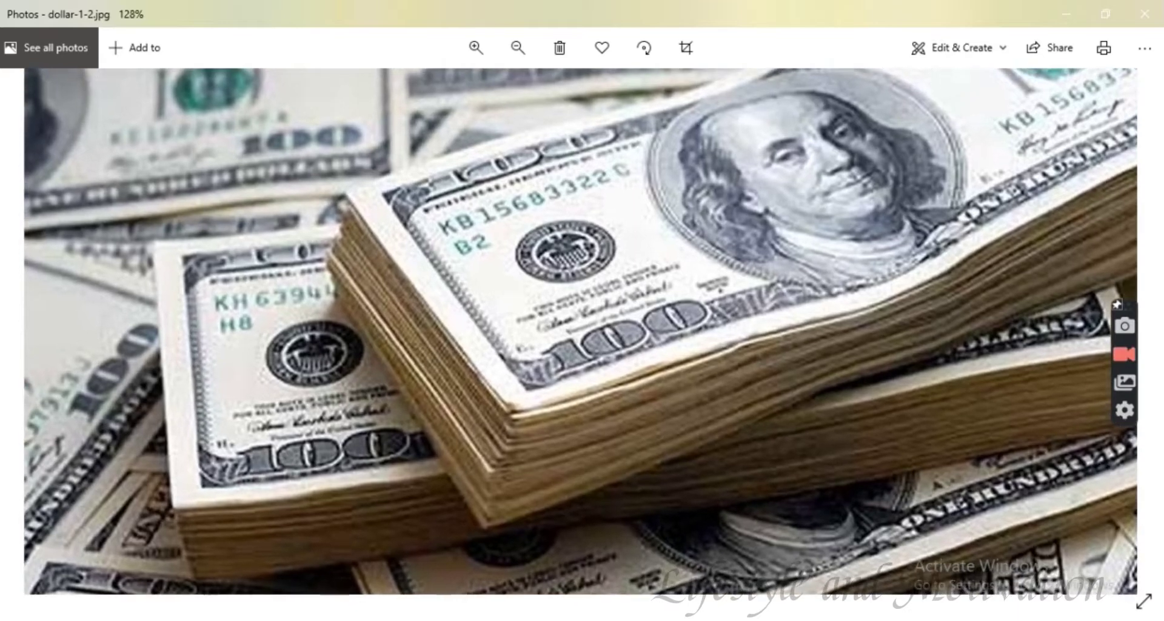
pyautogui.scroll(1, 517, 279)
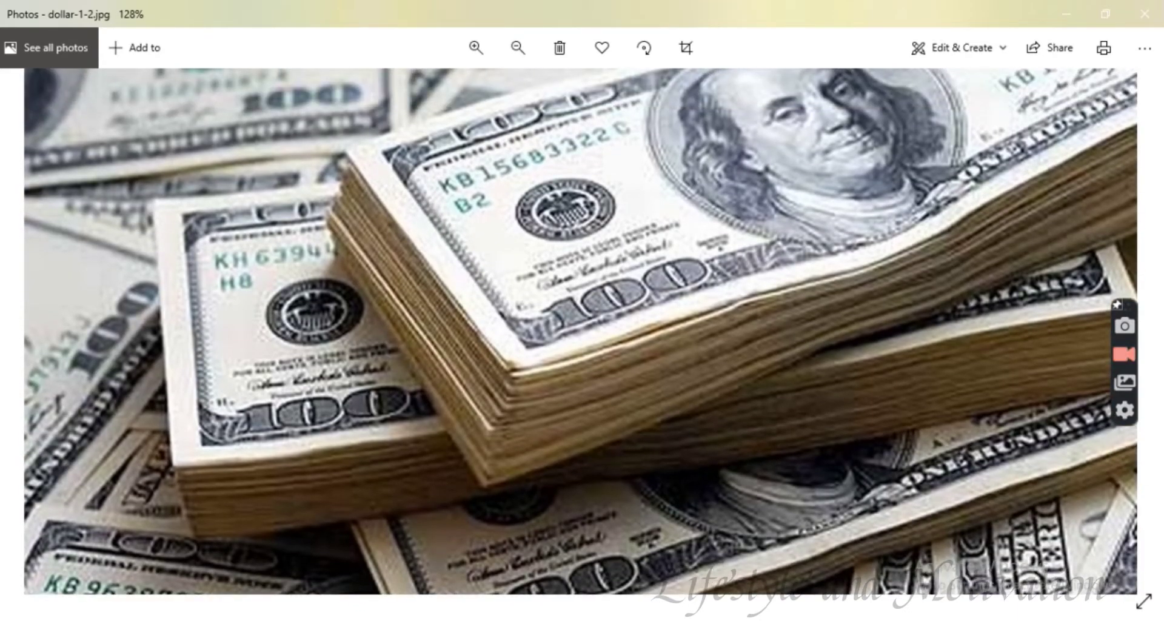
pyautogui.scroll(1, 558, 206)
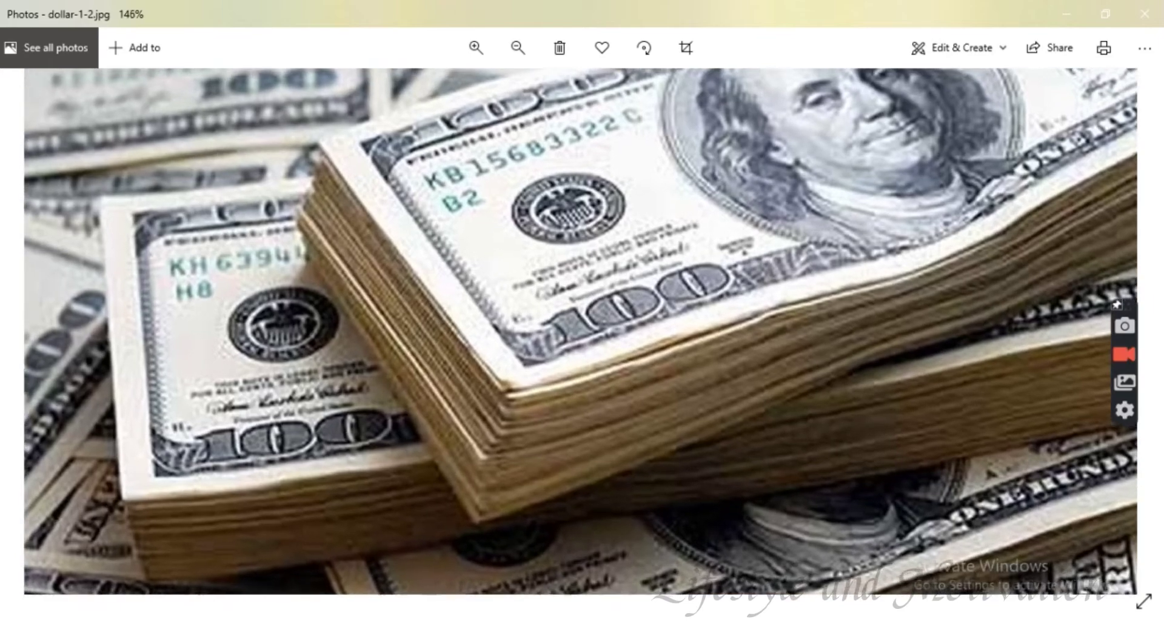
pyautogui.scroll(1, 584, 287)
pyautogui.scroll(2, 585, 288)
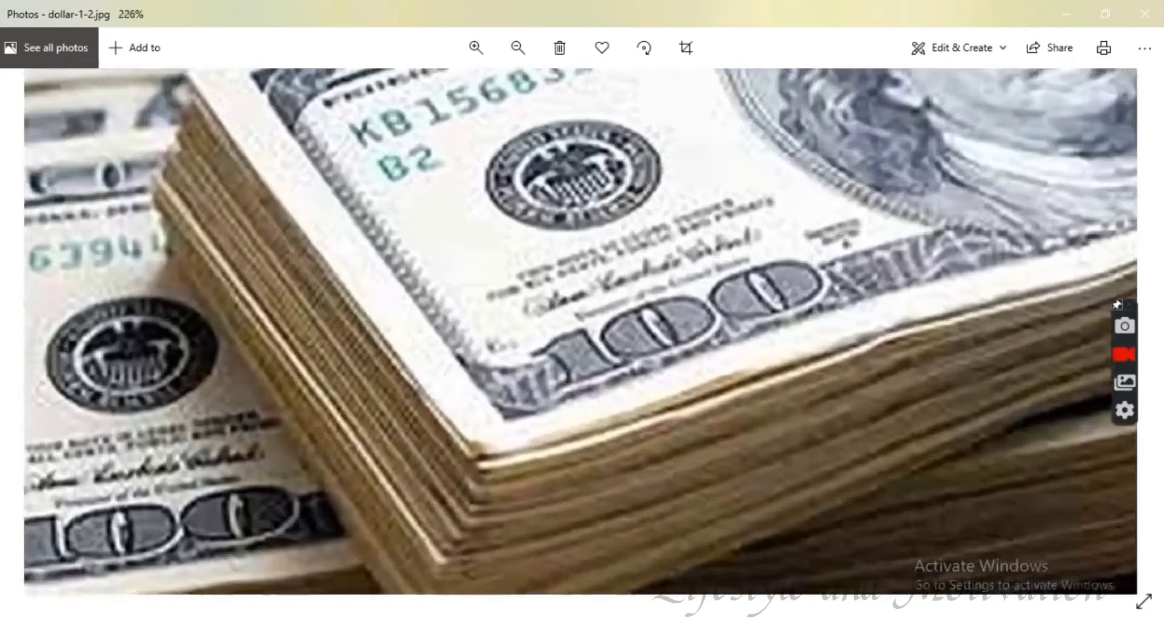
pyautogui.scroll(-2, 585, 288)
pyautogui.scroll(2, 585, 288)
pyautogui.scroll(-3, 584, 288)
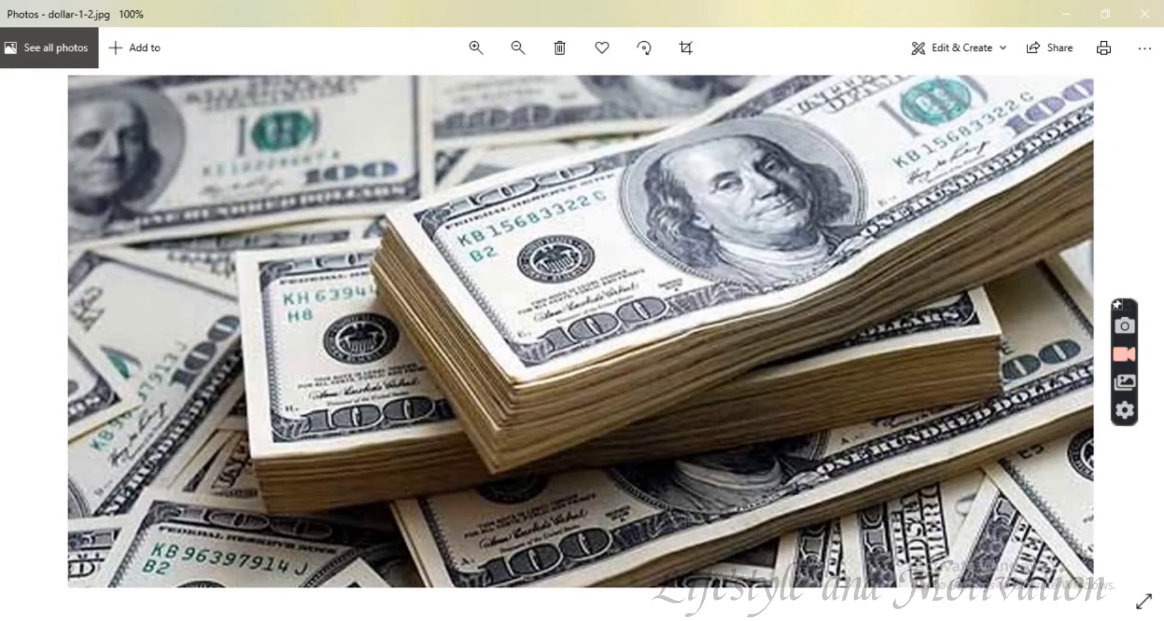
pyautogui.scroll(1, 585, 288)
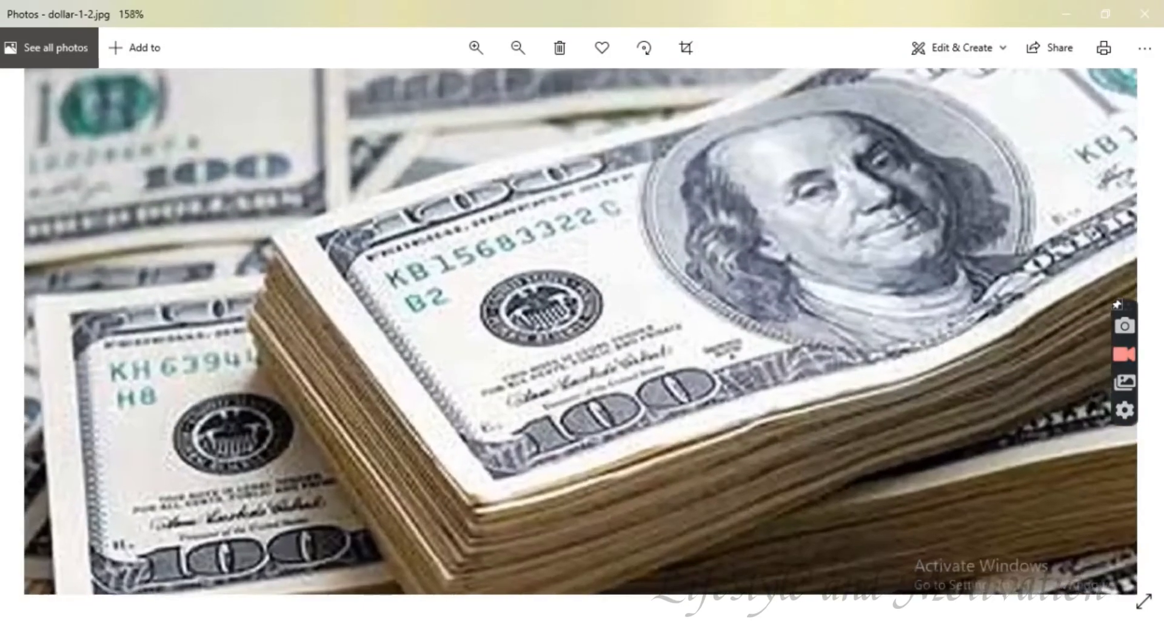
pyautogui.scroll(-2, 585, 288)
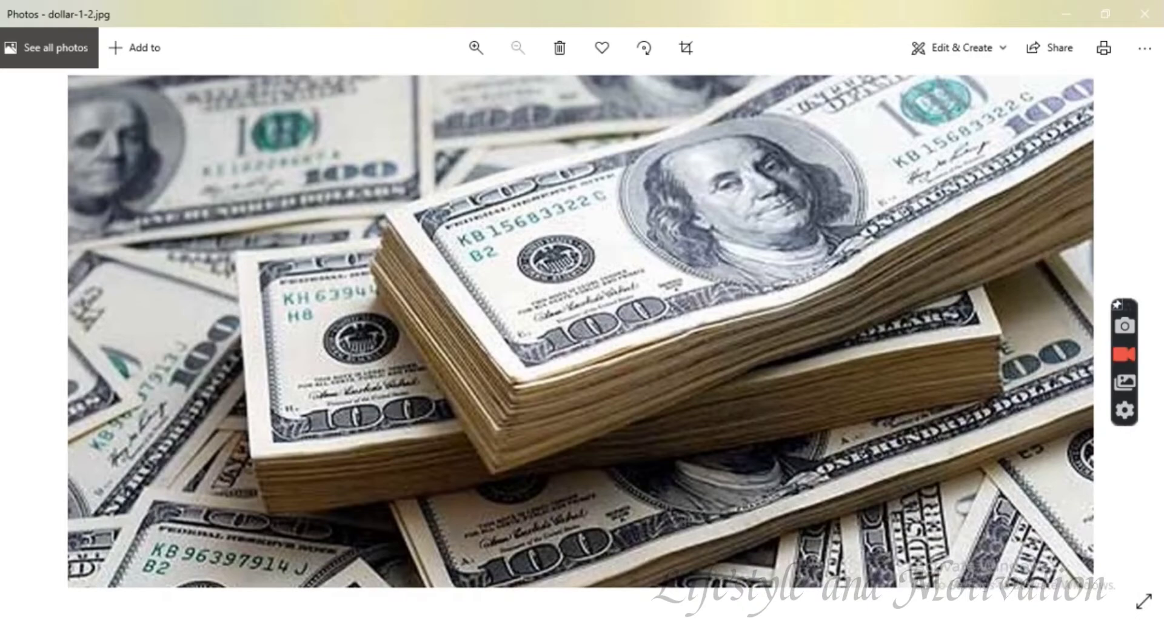
pyautogui.scroll(2, 576, 288)
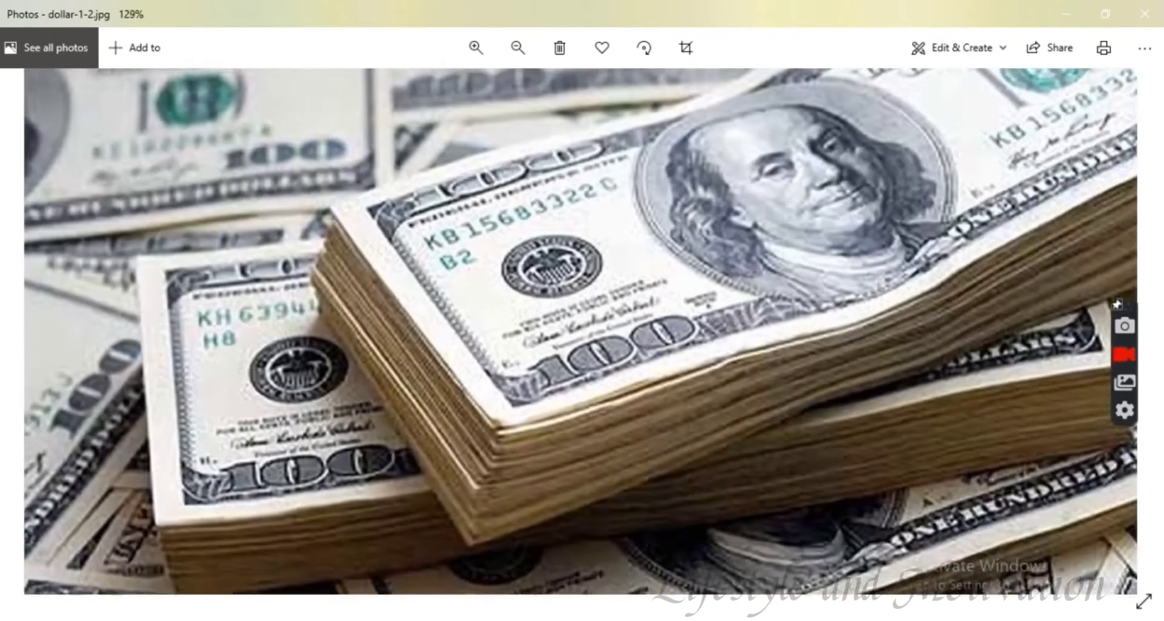
pyautogui.scroll(3, 556, 261)
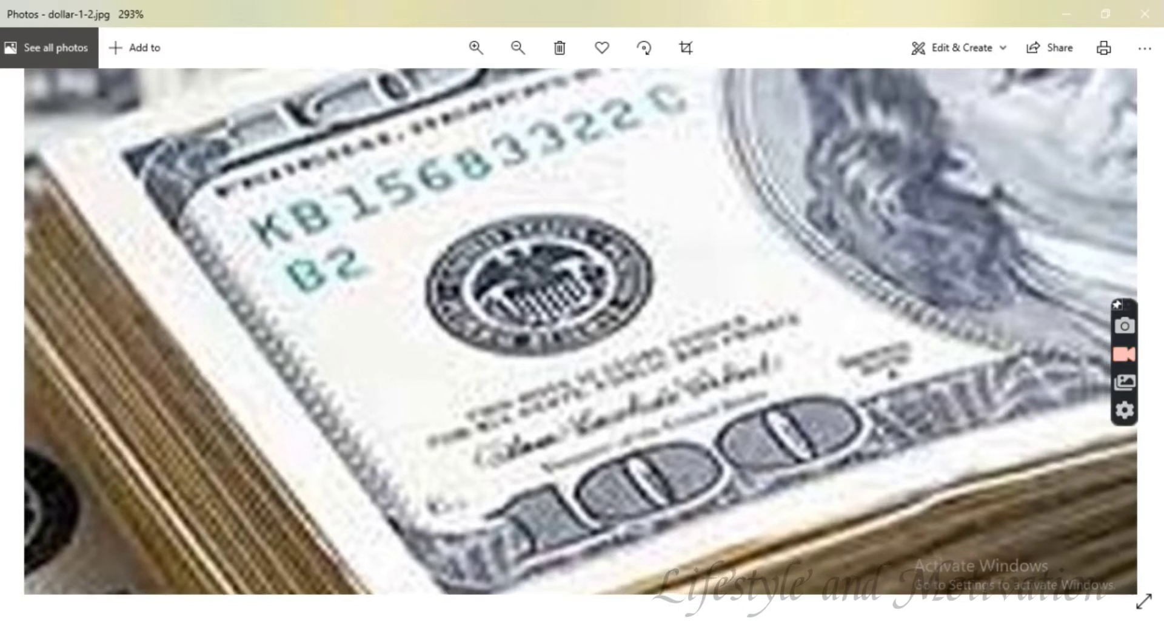
pyautogui.scroll(-4, 581, 332)
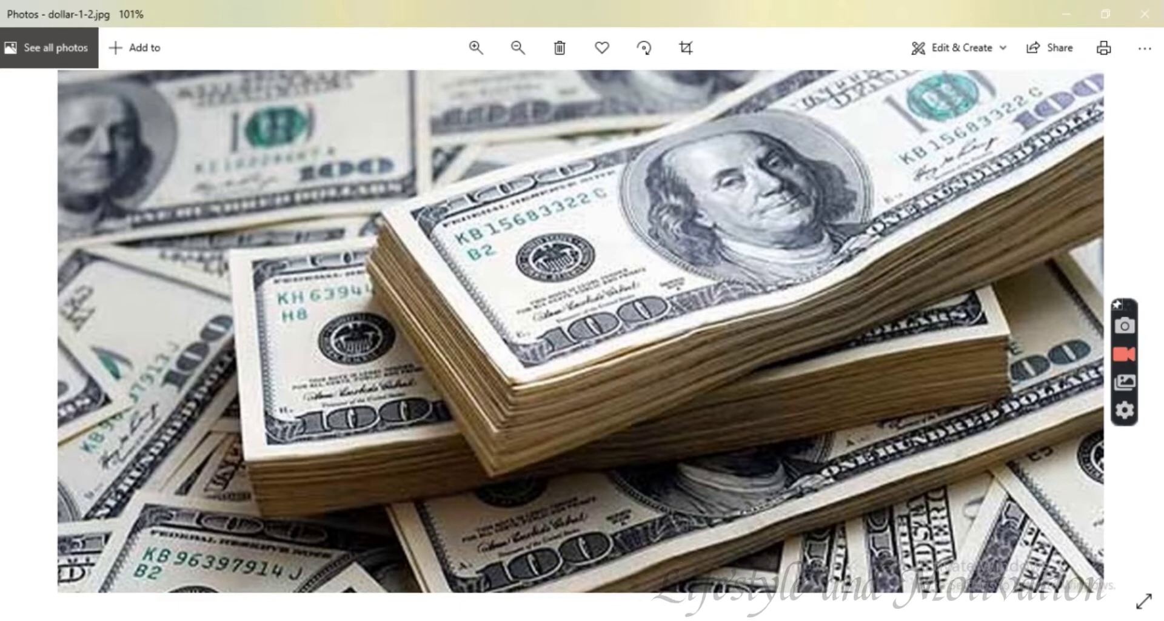
# - Switch to Canva in the browser and look through the suggested design types on the home page
pyautogui.moveTo(568, 618)
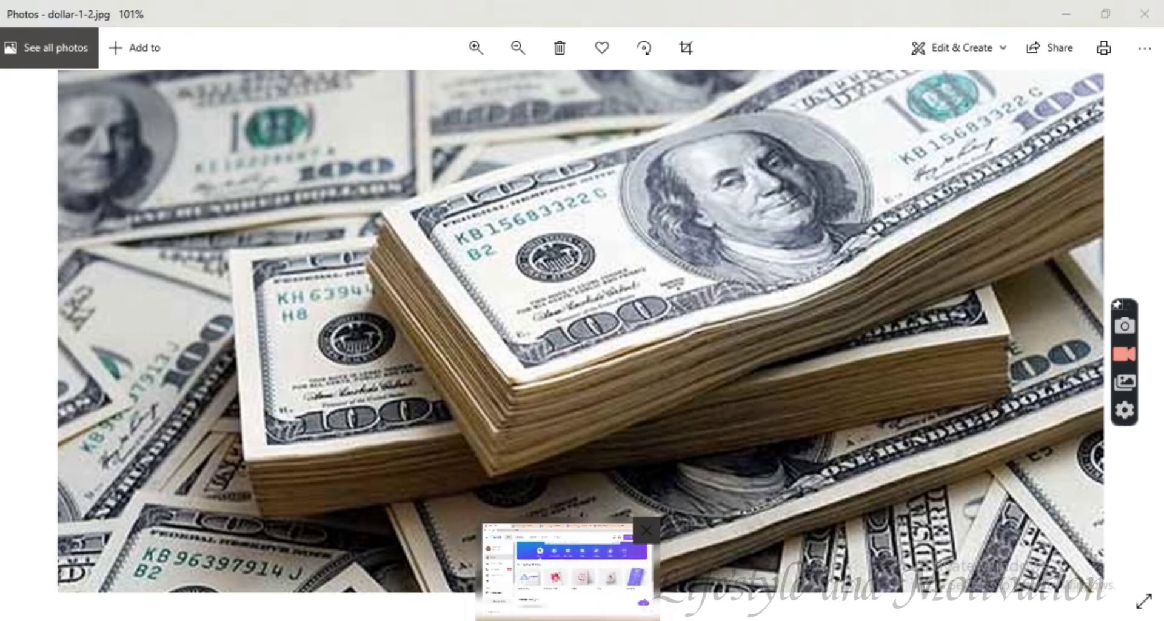
pyautogui.click(568, 615)
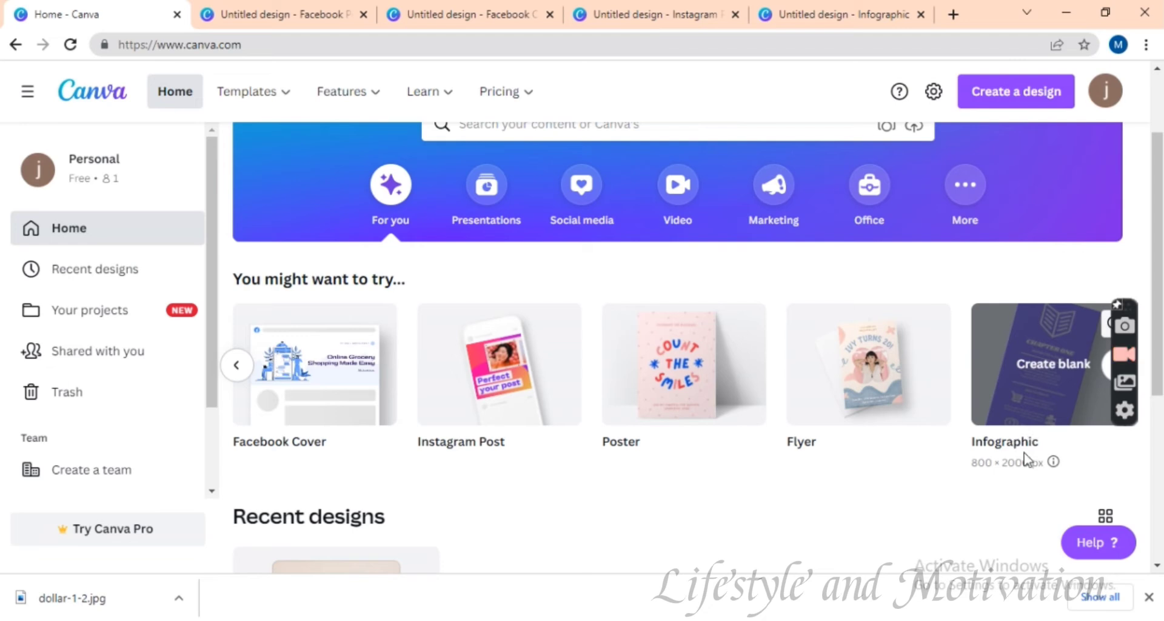
pyautogui.click(237, 365)
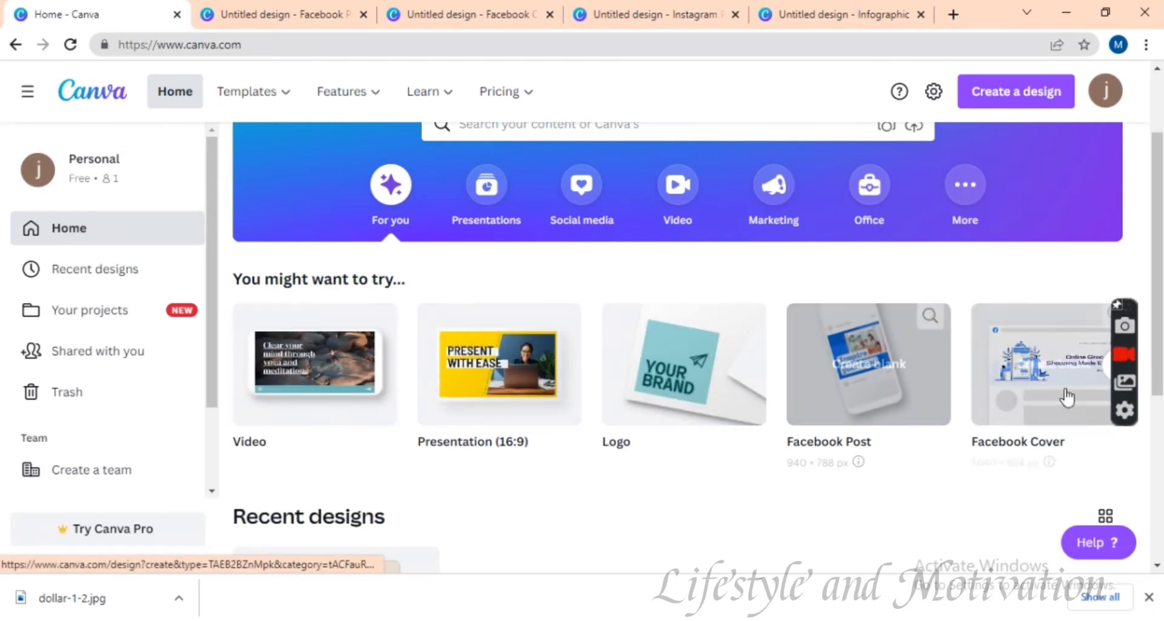
pyautogui.click(1108, 366)
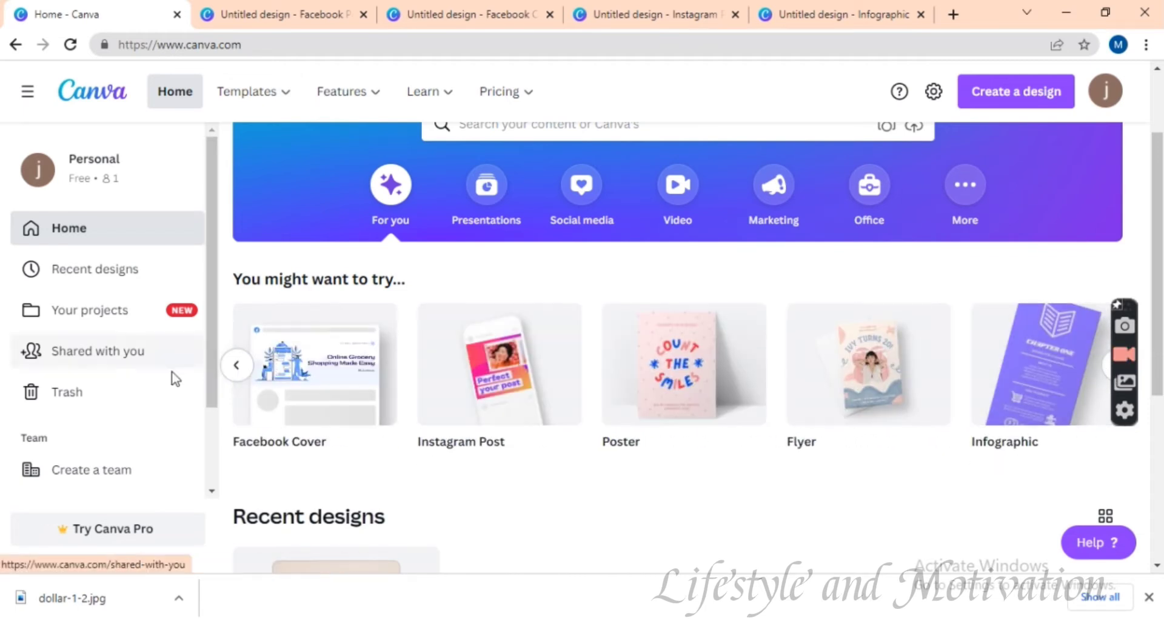
pyautogui.click(227, 377)
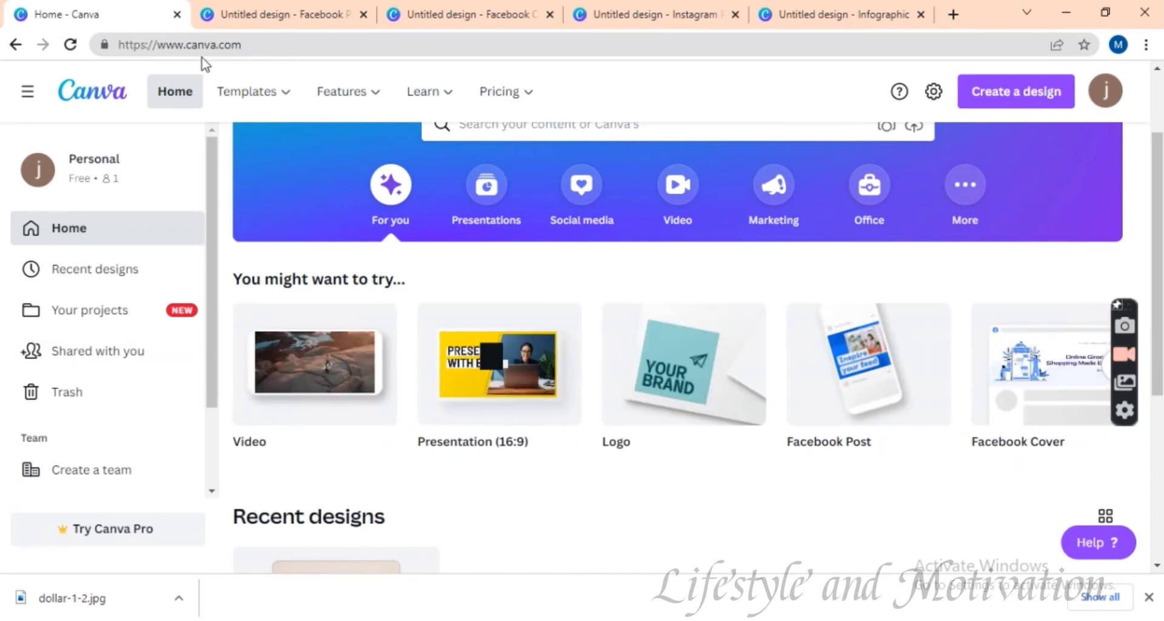
# - Open the untitled Facebook Post design and apply the yellow "We're Hiring Content Creator" template to its blank page
pyautogui.click(283, 12)
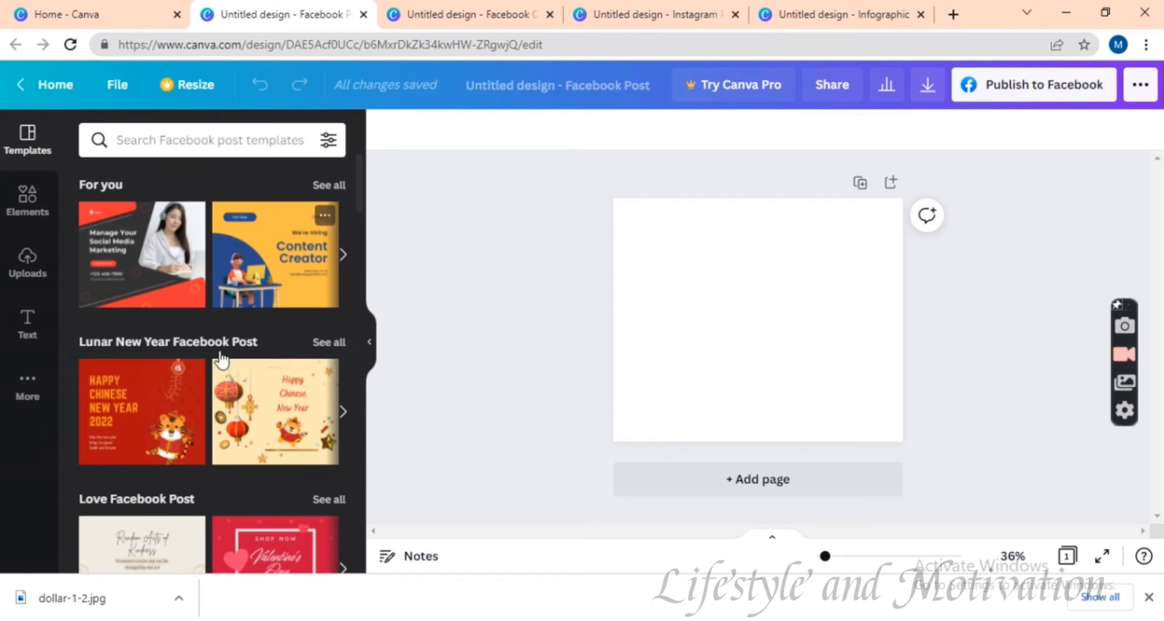
pyautogui.moveTo(362, 182); pyautogui.dragTo(369, 424)
pyautogui.scroll(-15, 363, 423)
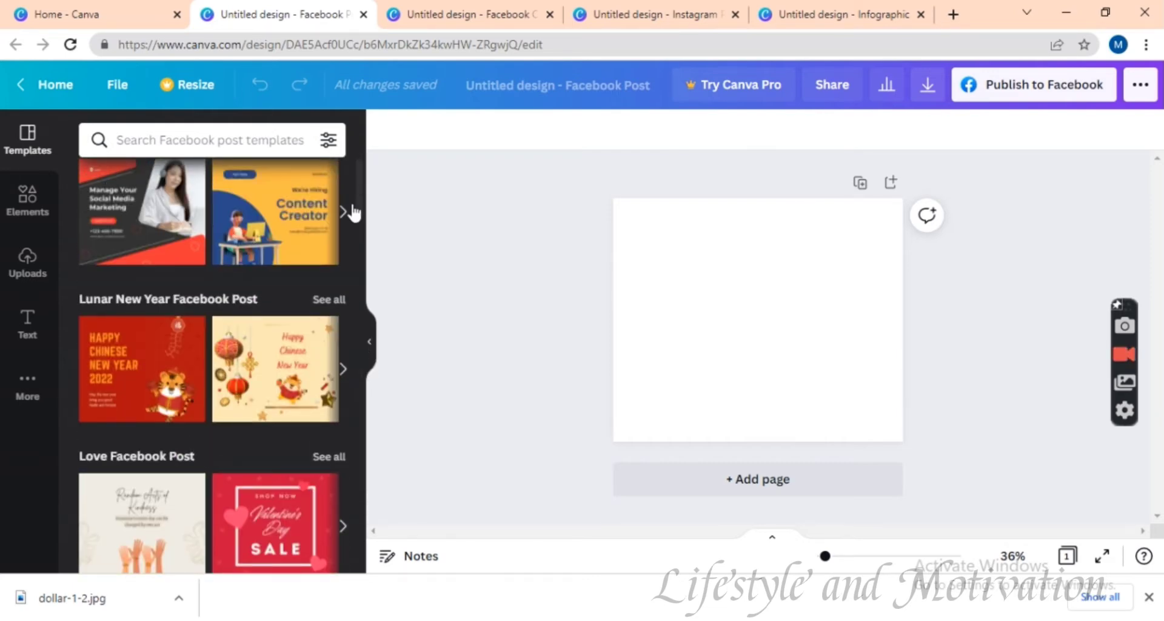
pyautogui.click(249, 358)
pyautogui.click(249, 358)
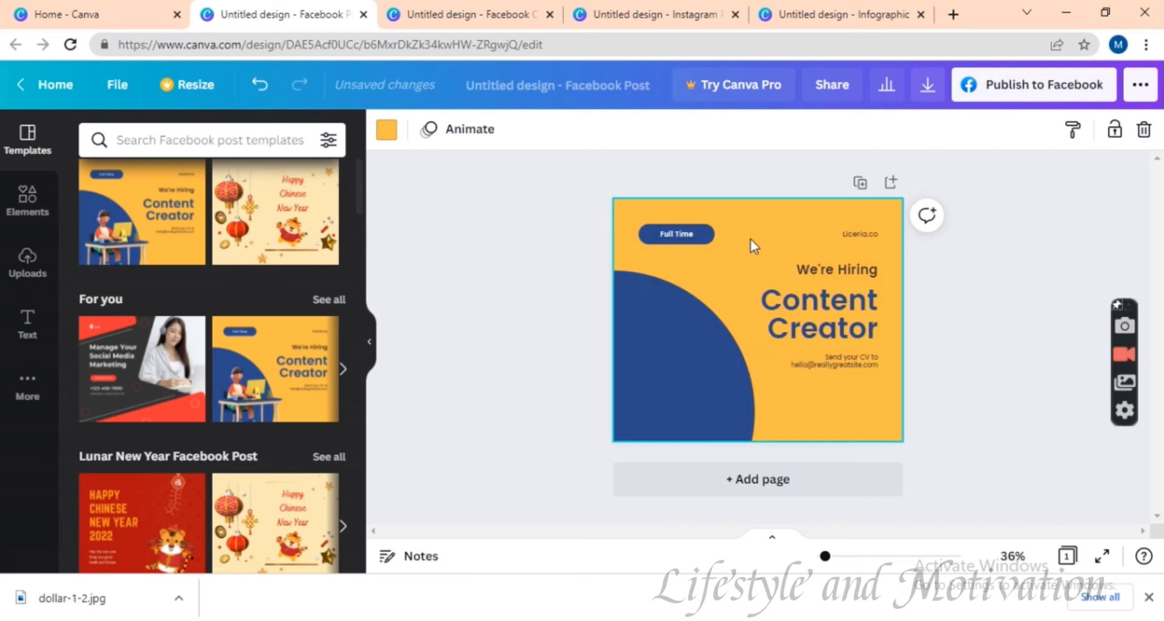
# - Replace the "We're Hiring" text above the Content Creator heading with "My Content"
pyautogui.click(825, 326)
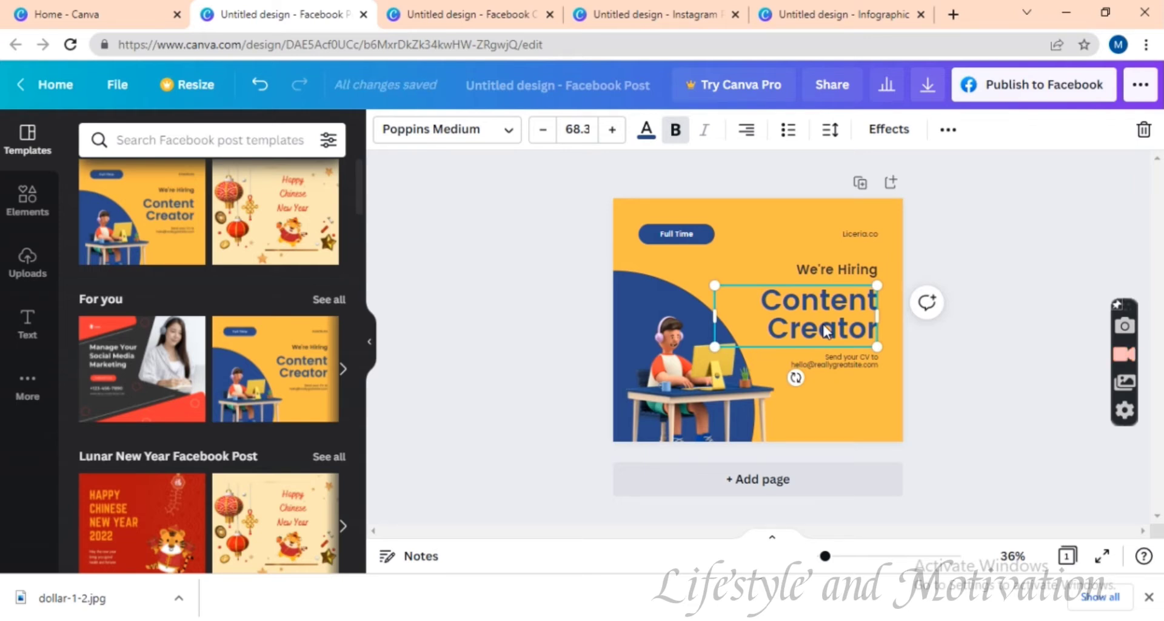
pyautogui.click(856, 269)
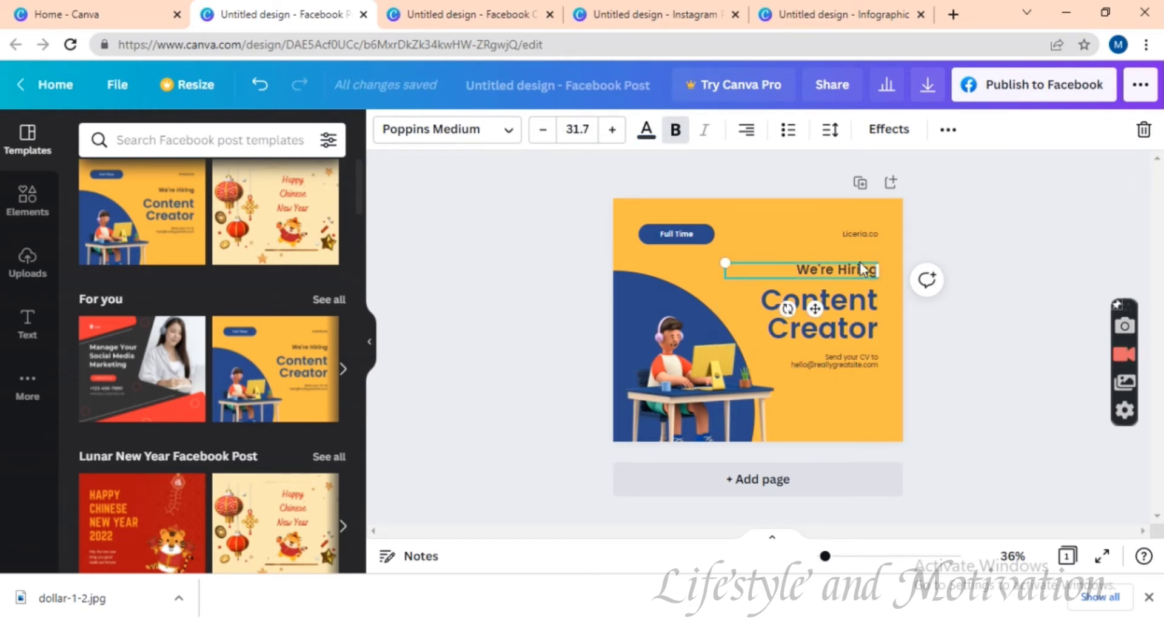
pyautogui.click(856, 269)
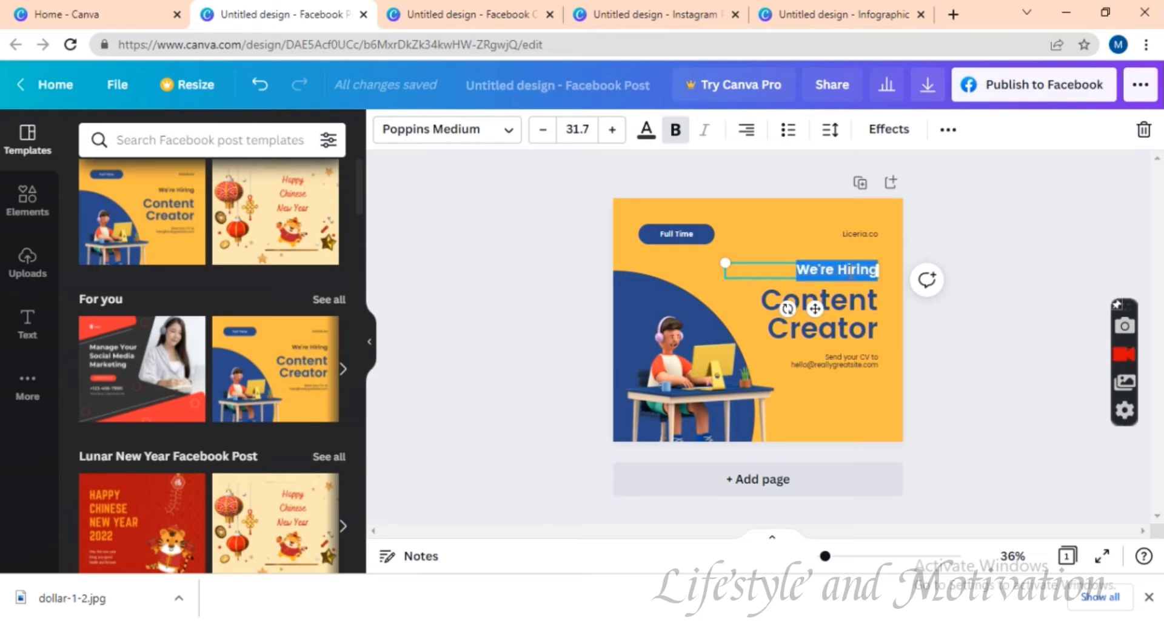
pyautogui.write('M')
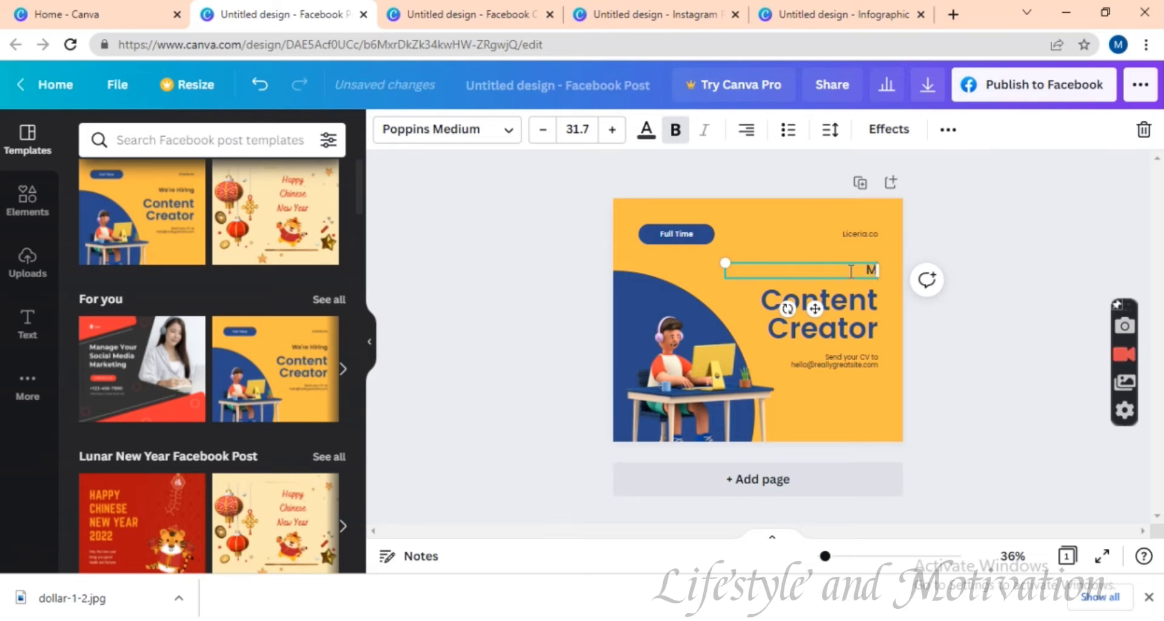
pyautogui.write('y Content')
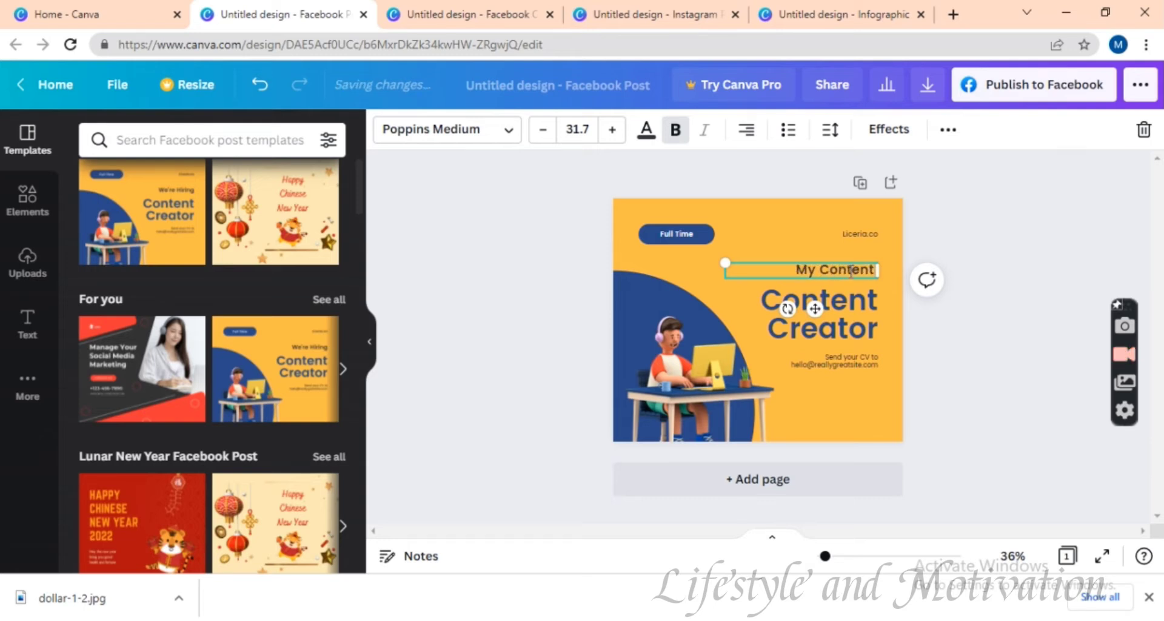
pyautogui.click(848, 282)
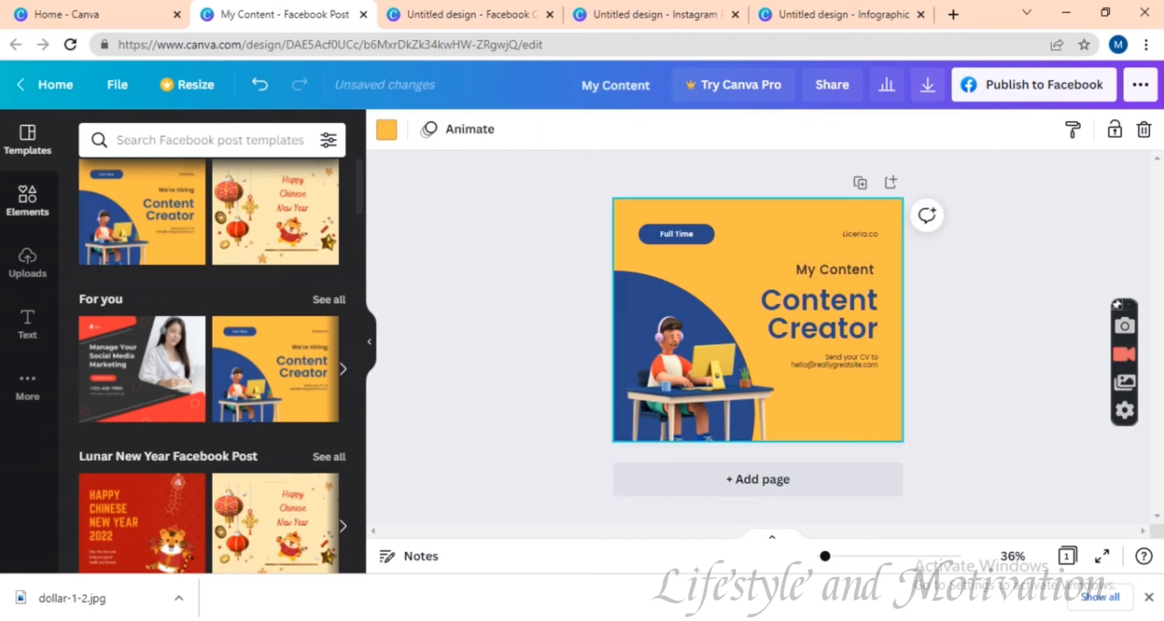
# - Look through the elements, uploads and text font combinations available for the Facebook post
pyautogui.click(25, 212)
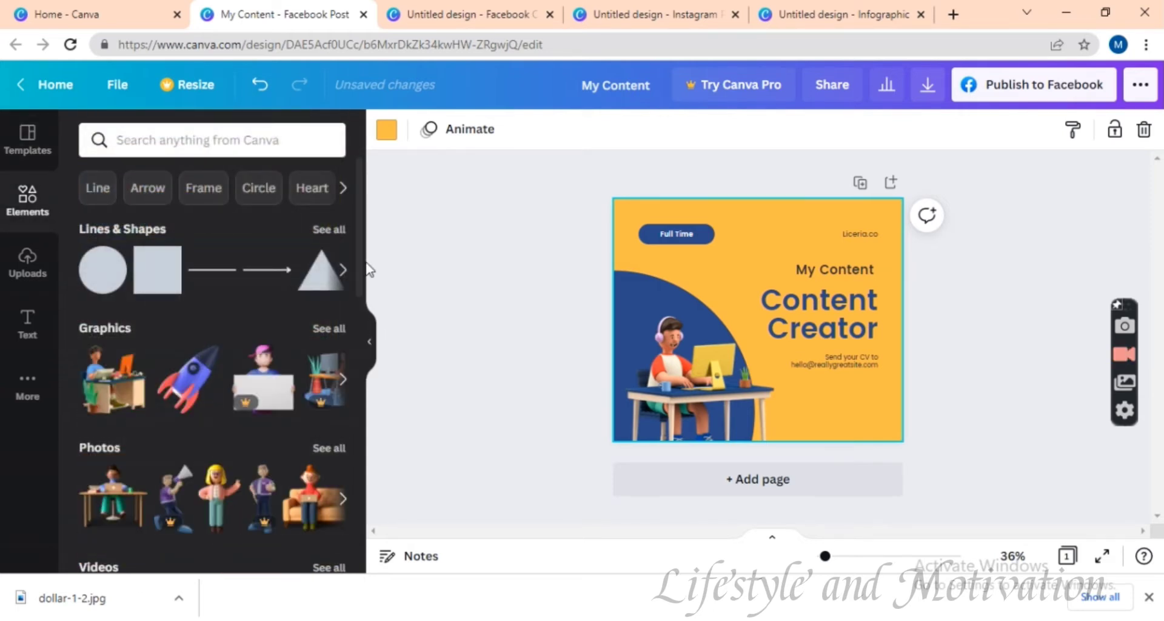
pyautogui.moveTo(364, 277); pyautogui.dragTo(375, 301)
pyautogui.click(27, 262)
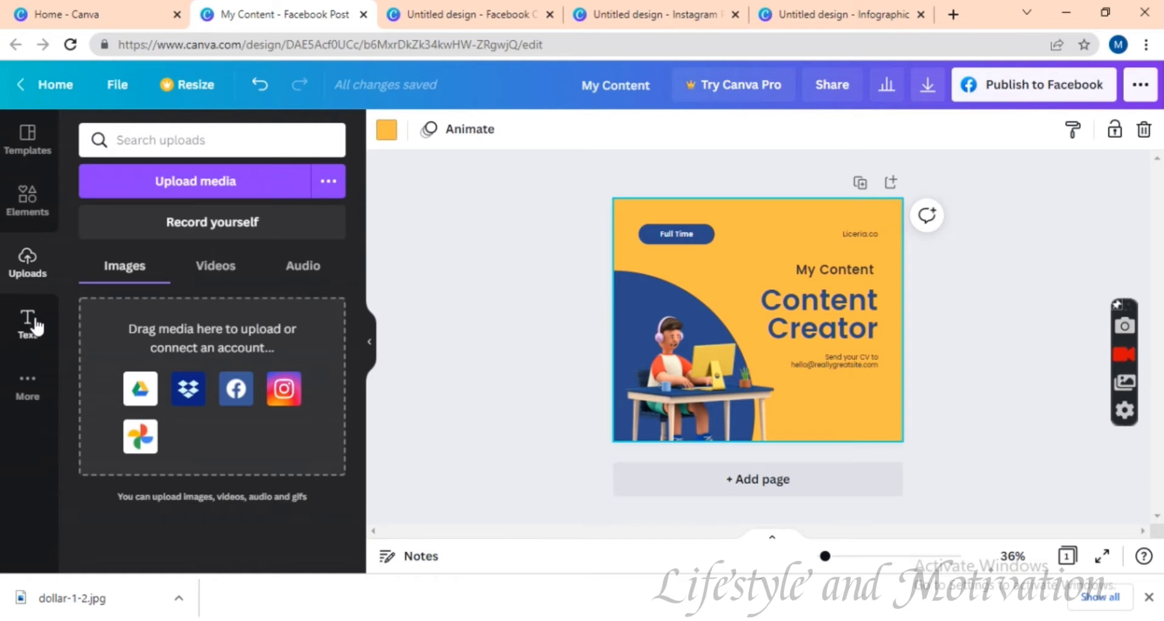
pyautogui.click(34, 330)
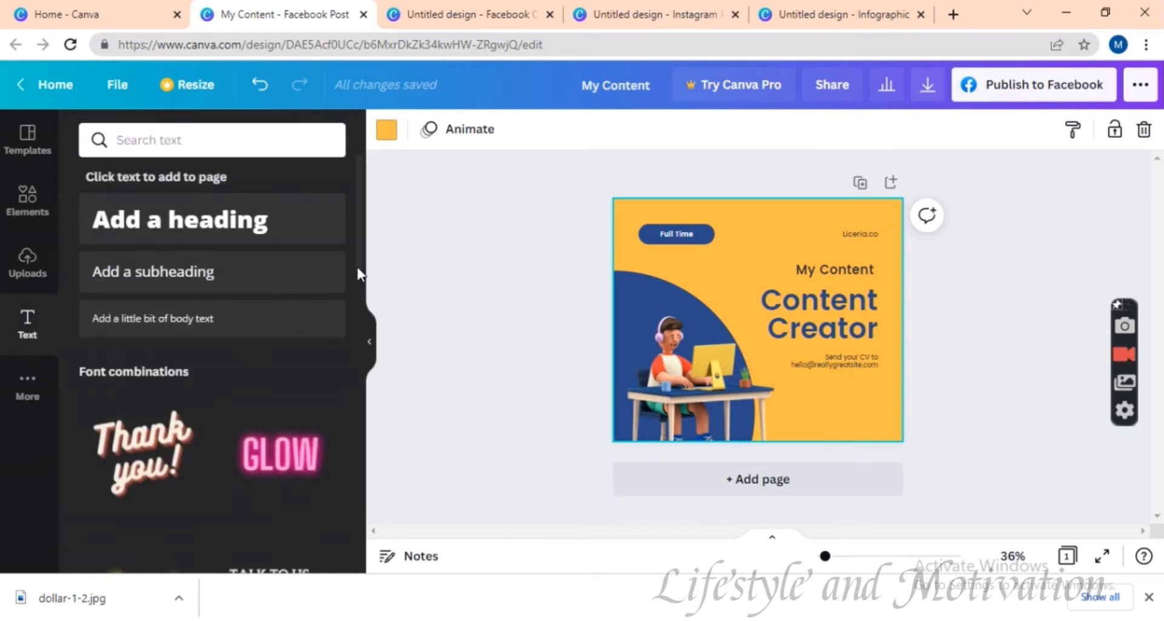
pyautogui.moveTo(357, 267); pyautogui.dragTo(363, 325)
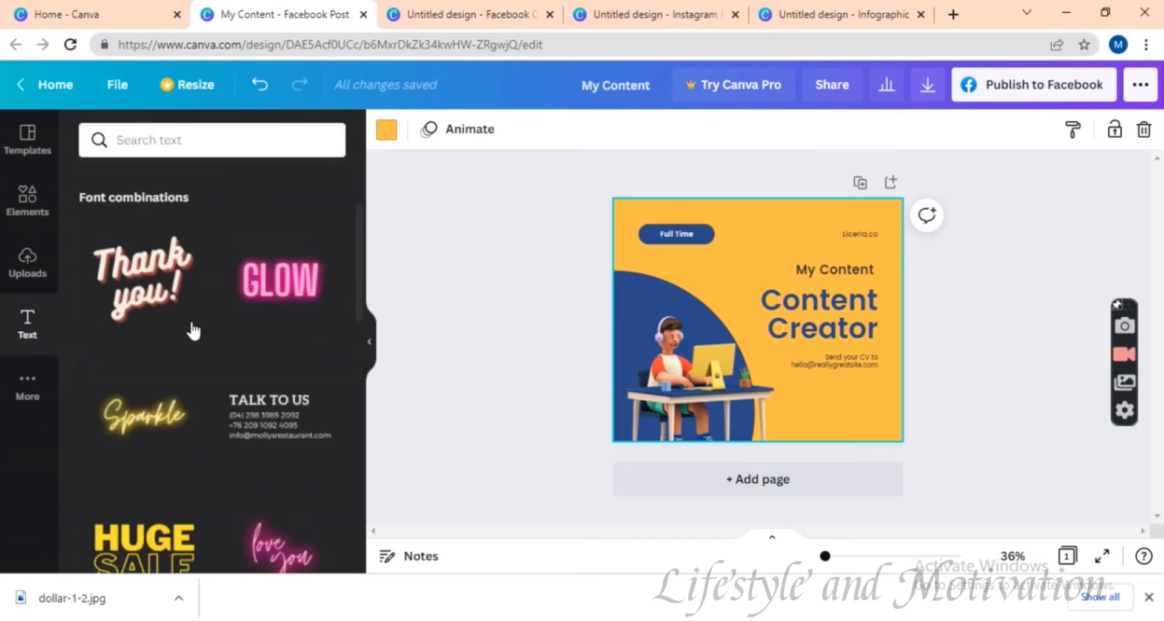
# - Open the untitled Facebook Cover design and apply the blue and orange template with the businessman photo
pyautogui.click(447, 9)
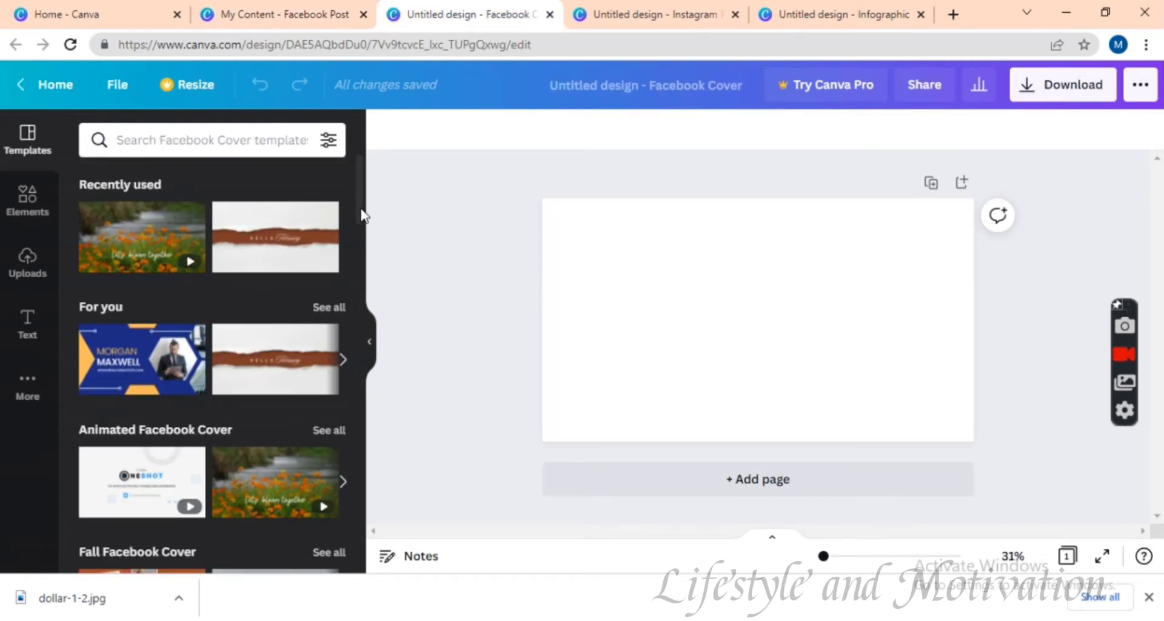
pyautogui.moveTo(364, 216)
pyautogui.mouseDown()
pyautogui.moveTo(364, 442)
pyautogui.moveTo(362, 206)
pyautogui.mouseUp()
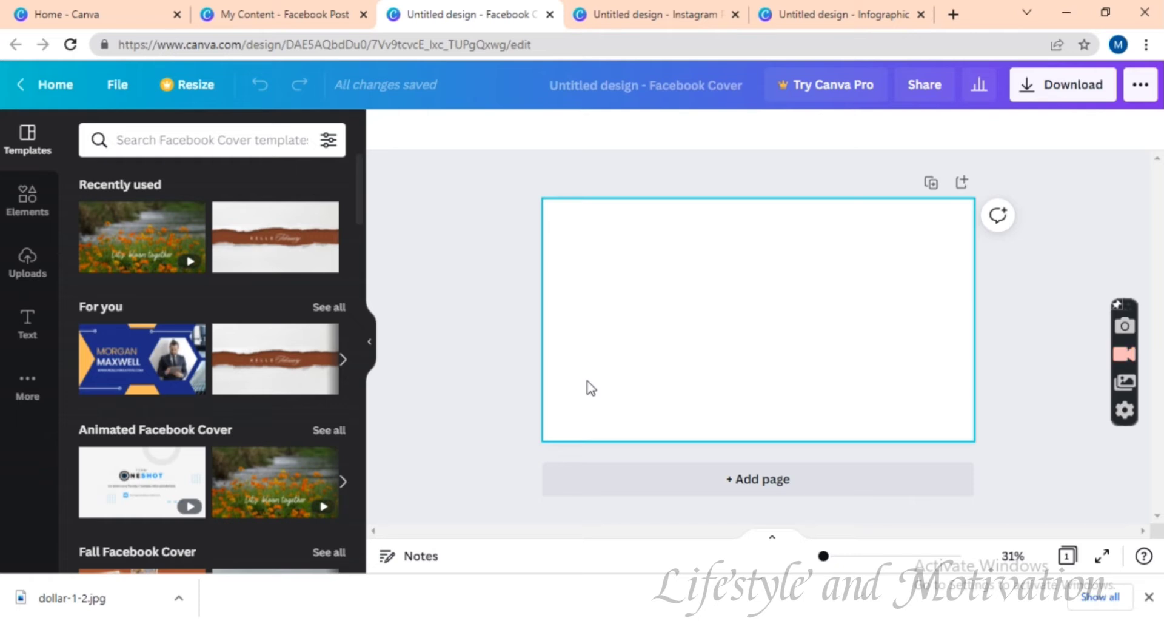
pyautogui.click(165, 359)
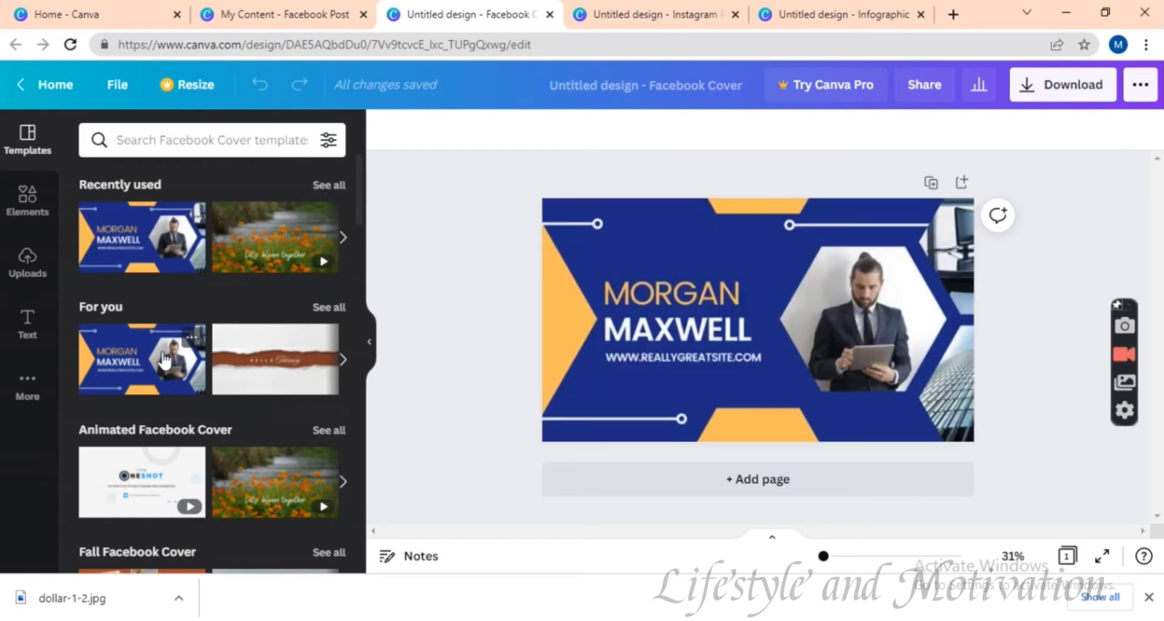
pyautogui.click(708, 266)
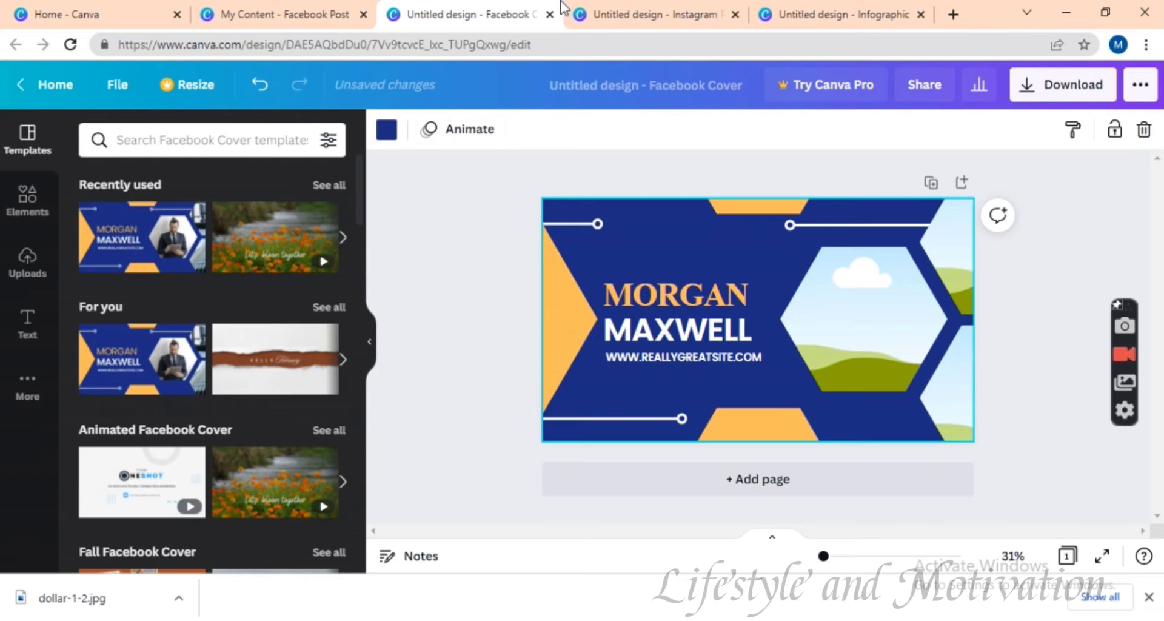
# - Open the untitled Instagram Post design and browse the text styles and font combinations
pyautogui.click(638, 7)
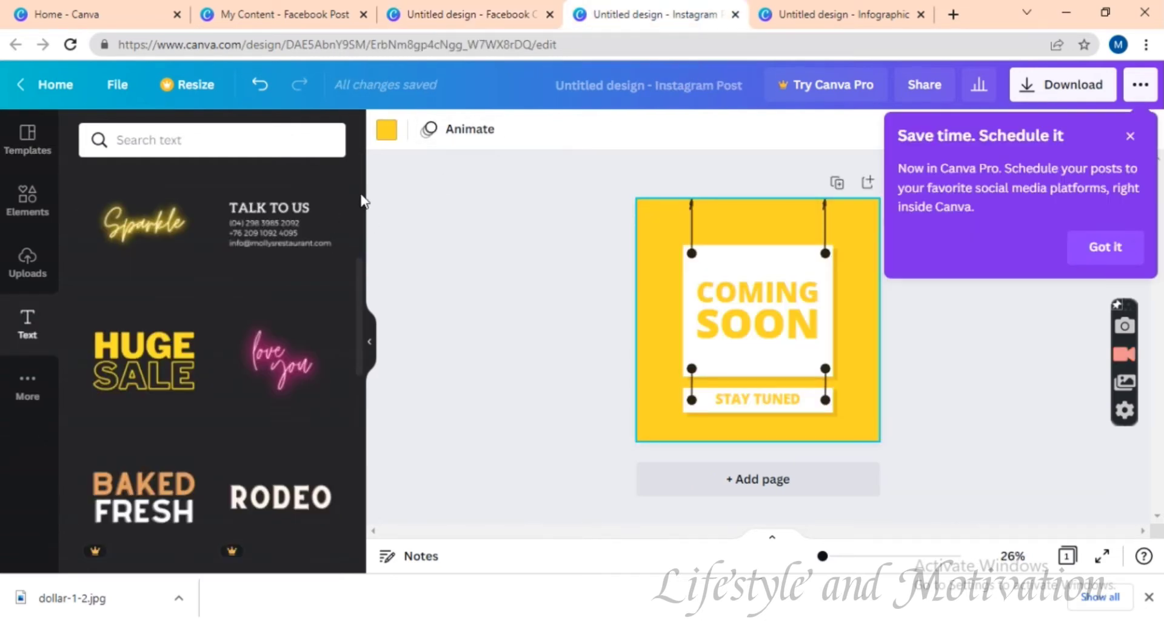
pyautogui.scroll(6, 361, 328)
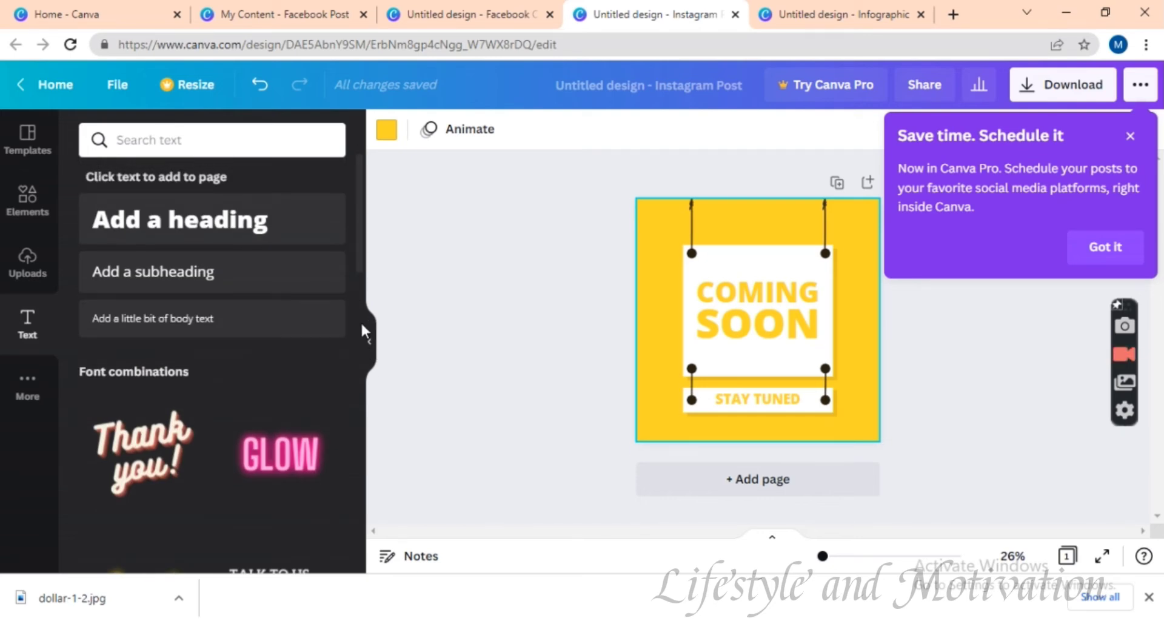
pyautogui.scroll(-8, 362, 322)
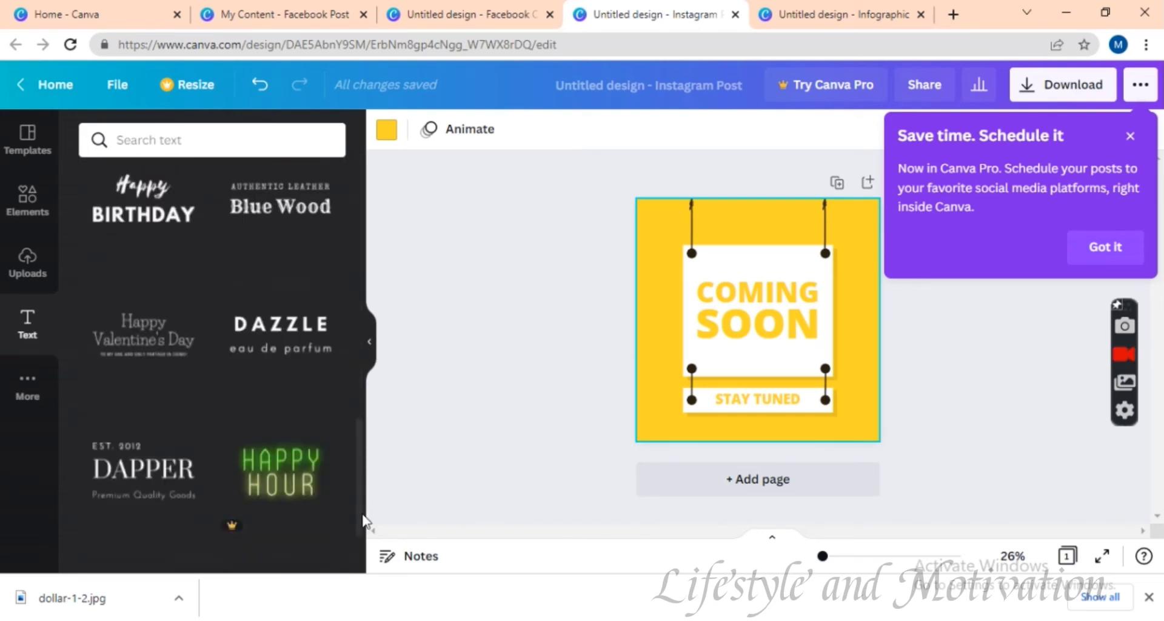
# - Look through the remaining font combinations for the Instagram post
pyautogui.scroll(-2, 363, 527)
pyautogui.scroll(10, 363, 325)
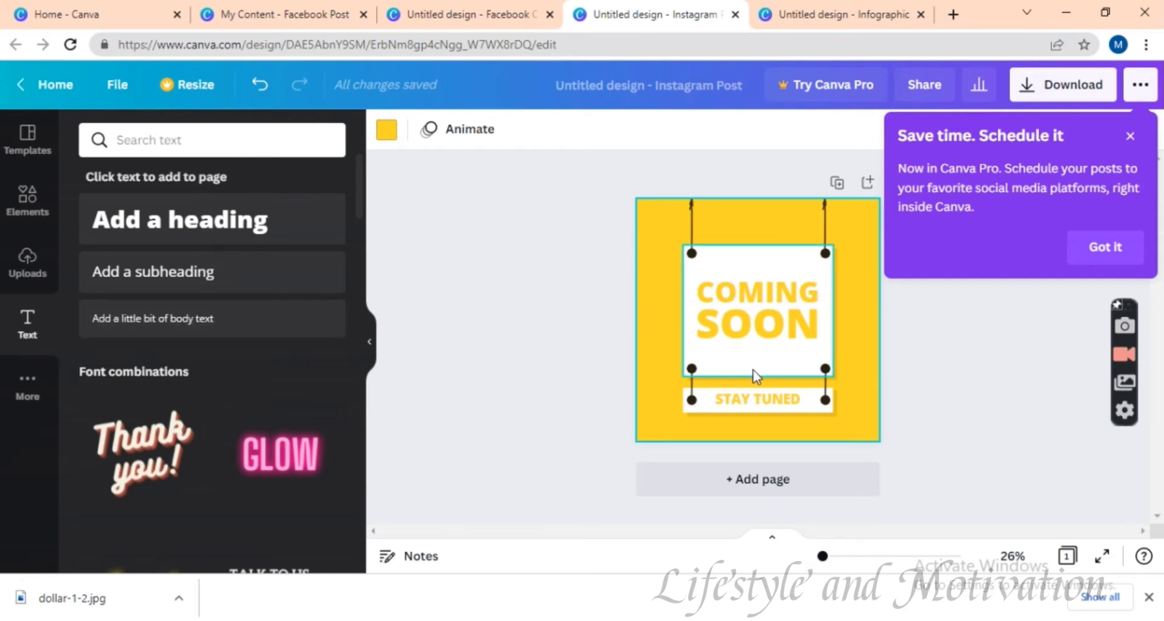
# - Open the untitled Infographic design and apply the Resource Page, followed by the Data Infographic page, of the Pink and Blue Collage Scrapbook template
pyautogui.click(779, 14)
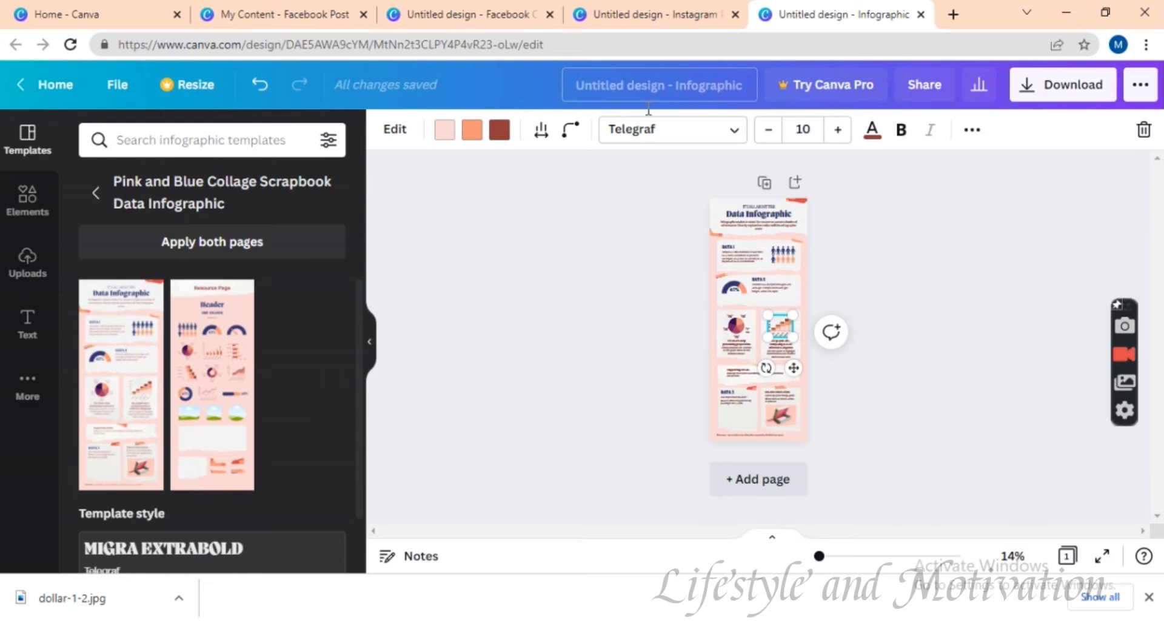
pyautogui.click(171, 340)
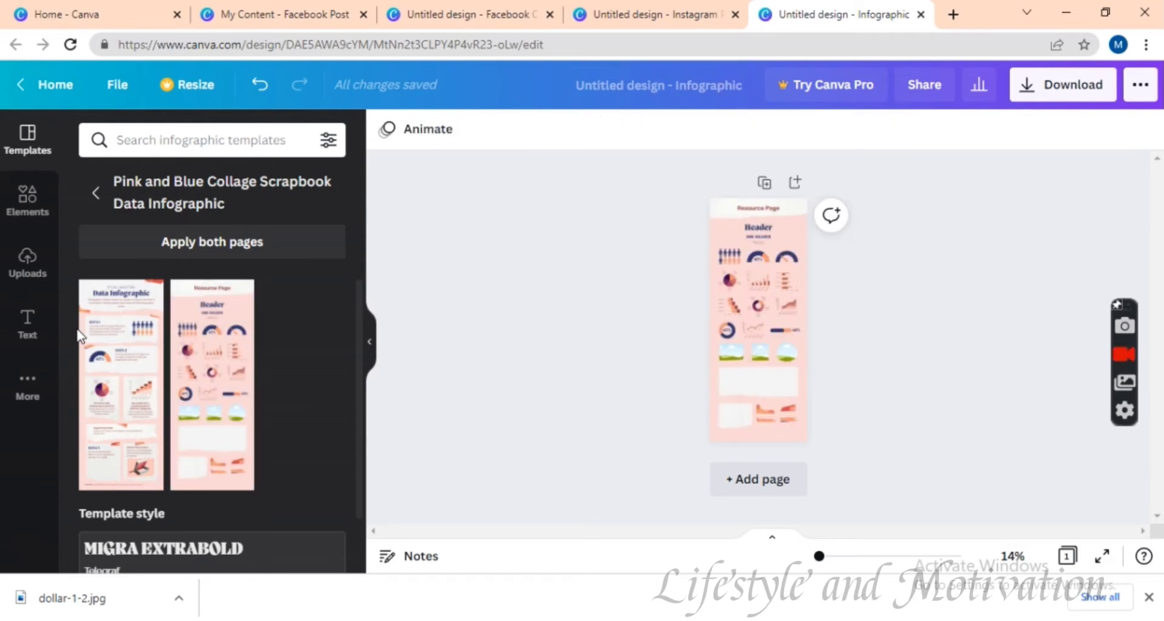
pyautogui.click(109, 344)
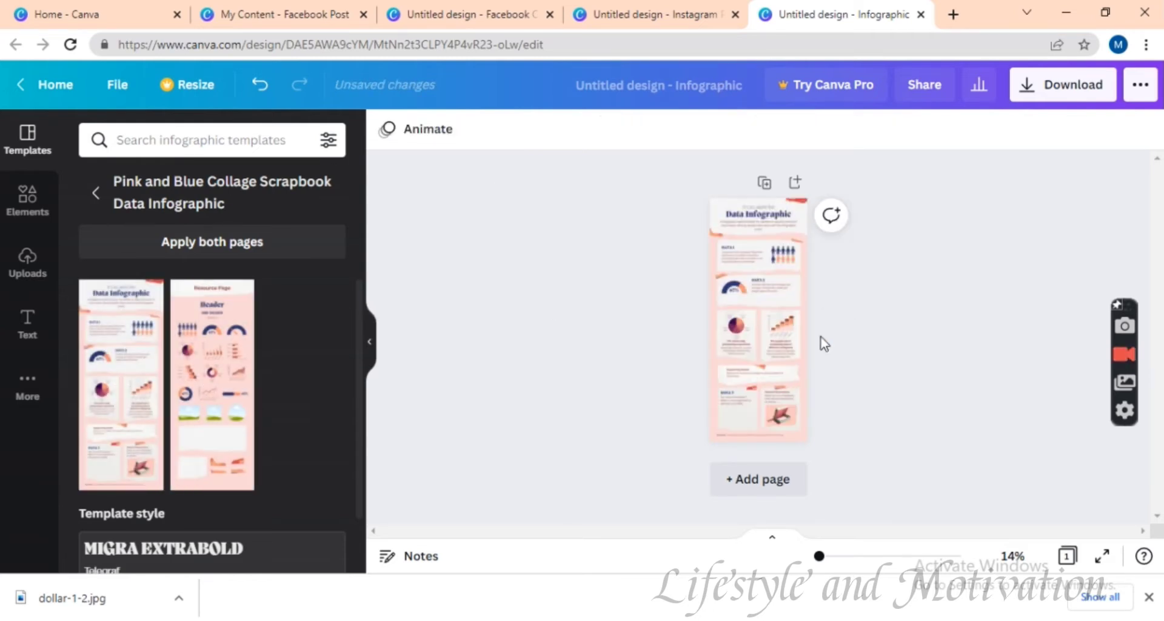
# - Select charts on the infographic, view the people pictogram's editing options and return to the templates
pyautogui.click(791, 344)
pyautogui.click(781, 258)
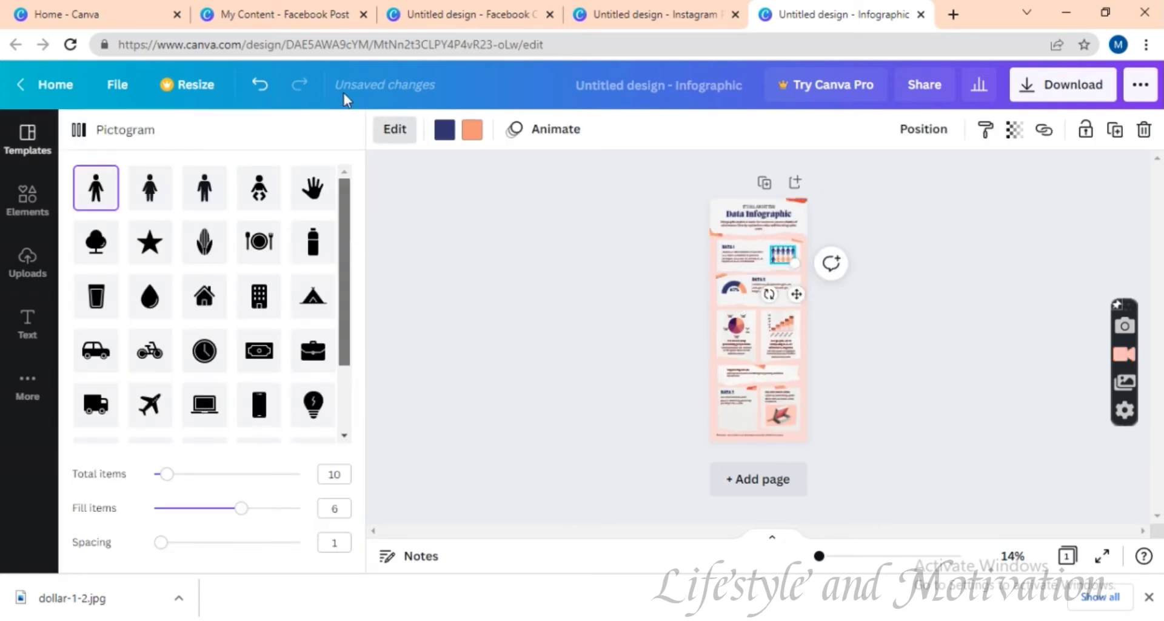
pyautogui.click(24, 154)
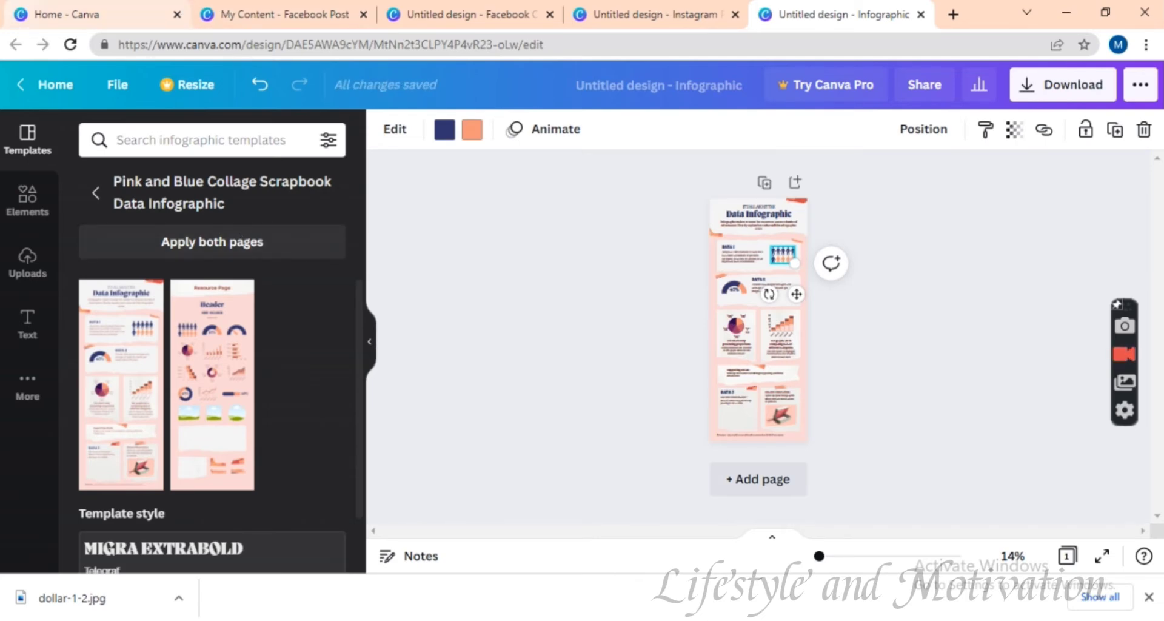
# - Return to the Canva home page and look through the suggested design types from Video to Infographic
pyautogui.click(158, 12)
pyautogui.moveTo(254, 91)
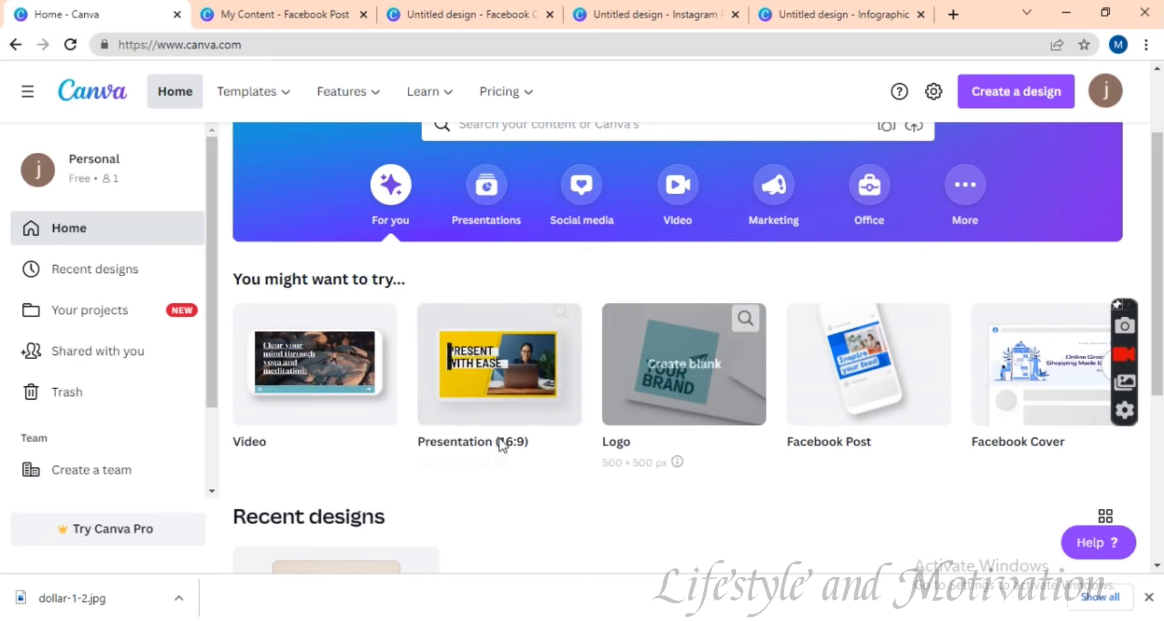
pyautogui.click(1111, 379)
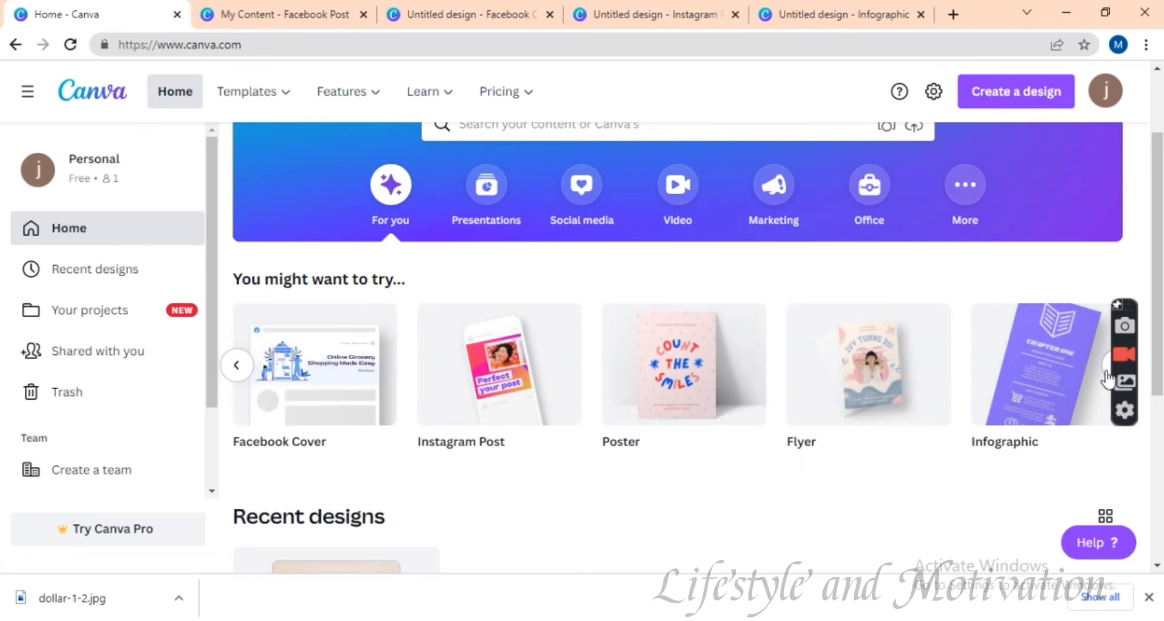
pyautogui.click(237, 367)
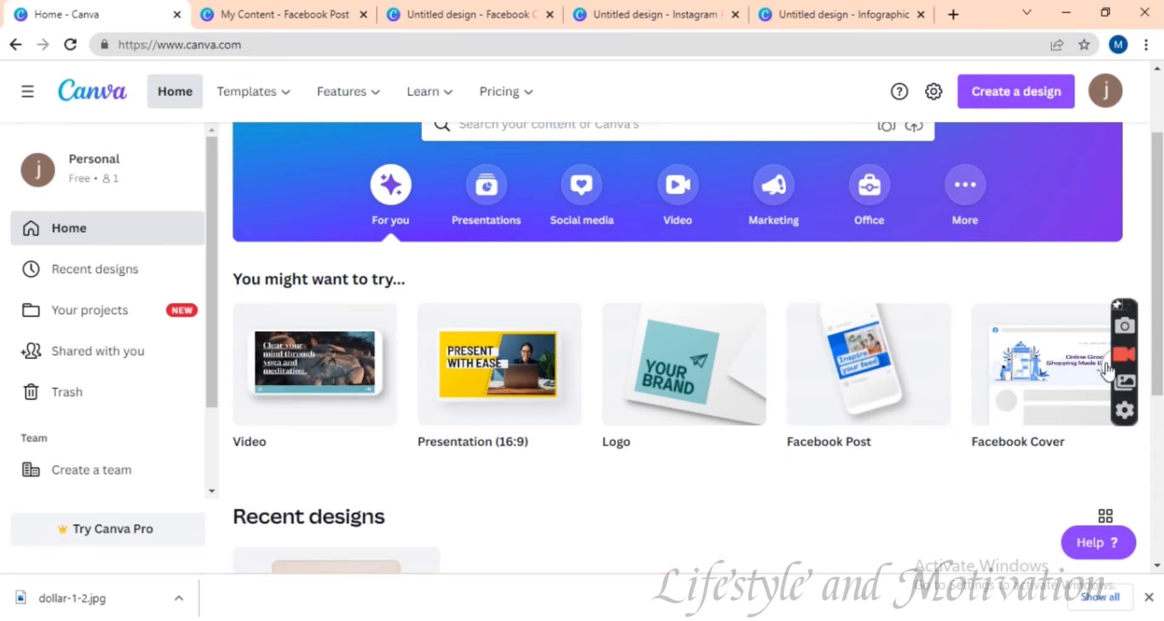
pyautogui.click(1106, 370)
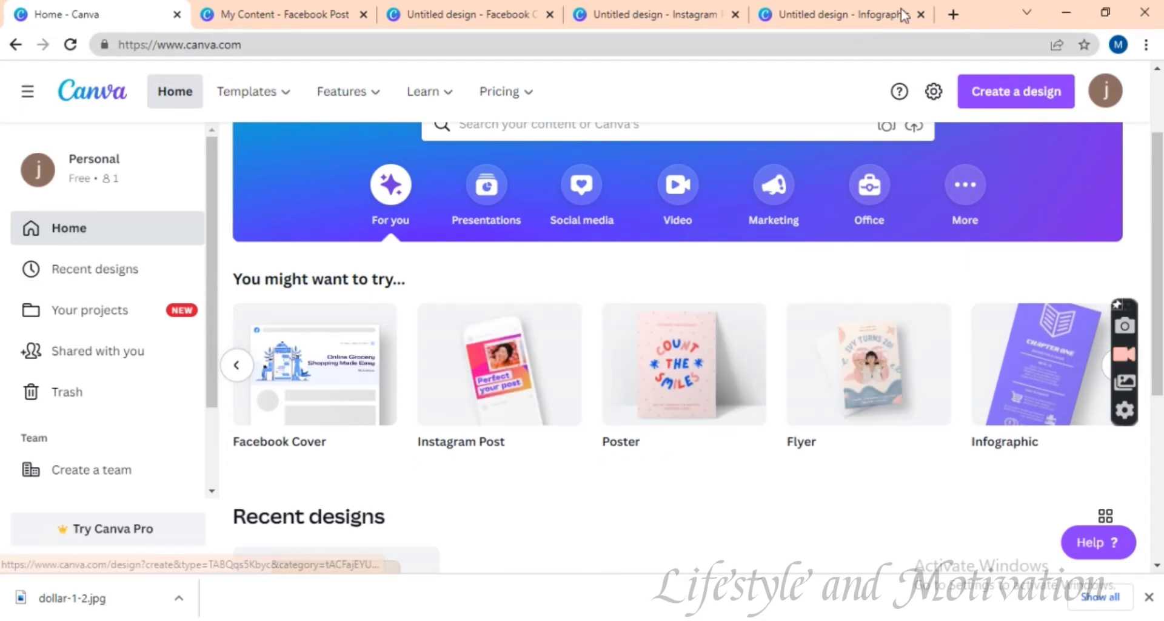
# - Open fiverr.com in a new browser tab and look over its home page
pyautogui.click(953, 15)
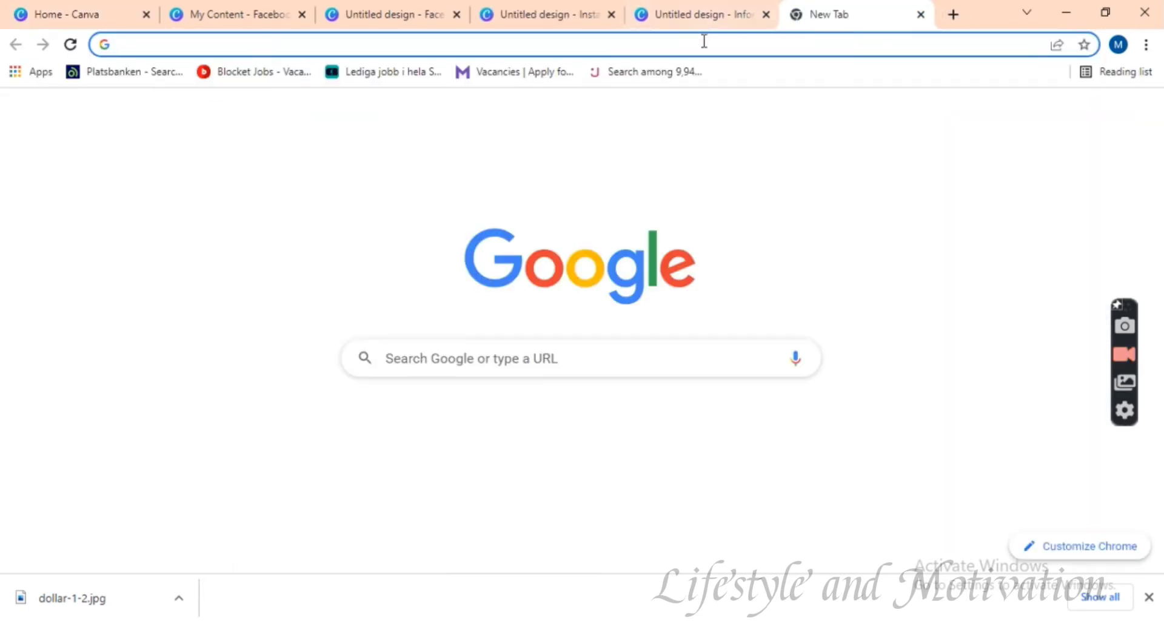
pyautogui.click(702, 42)
pyautogui.write('fiverr.com')
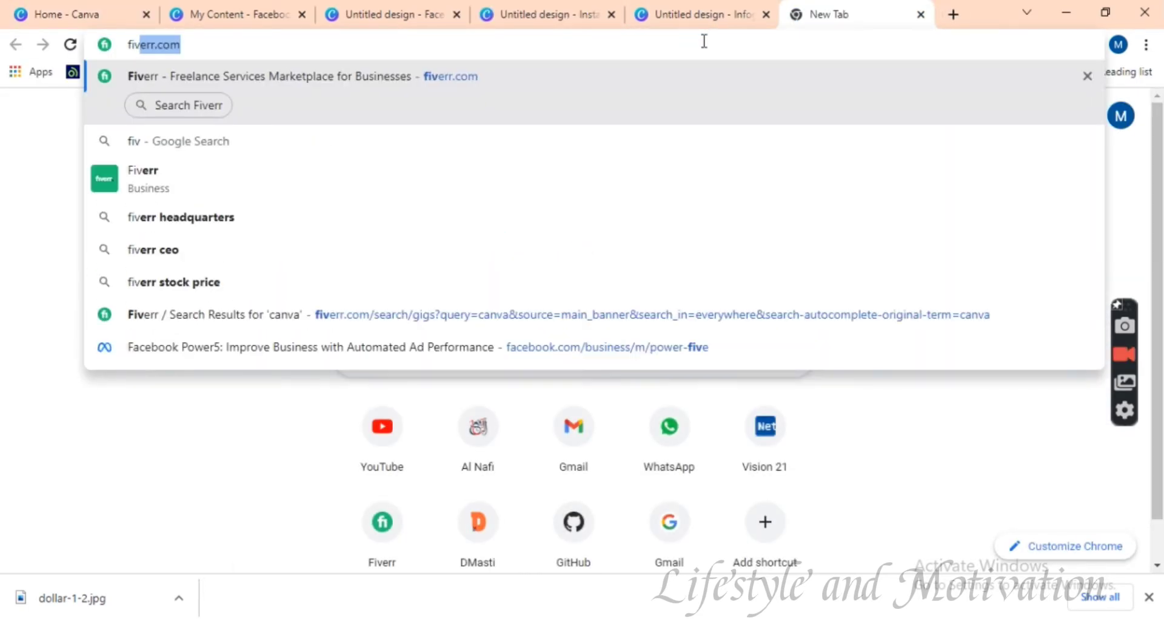
pyautogui.press('Return')
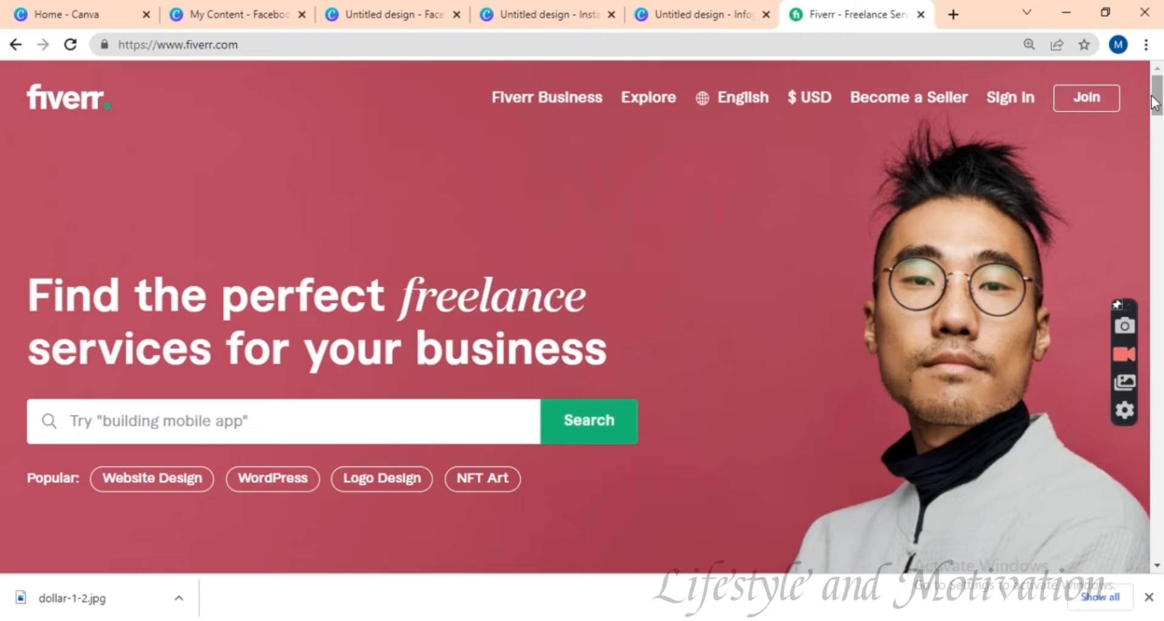
pyautogui.moveTo(1153, 101); pyautogui.dragTo(1153, 106)
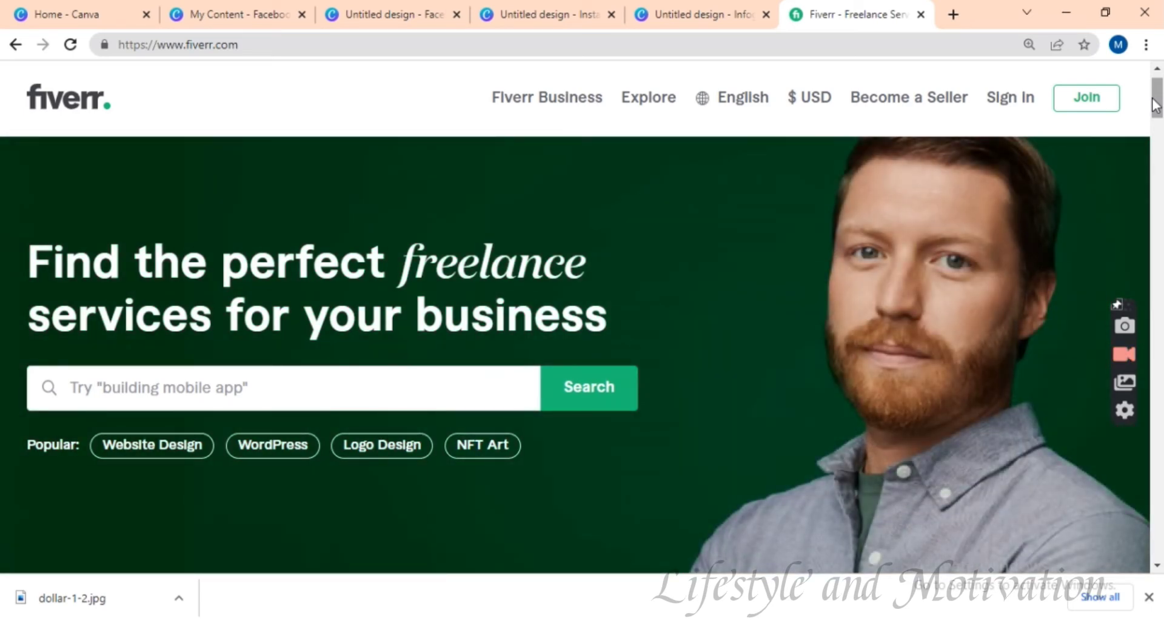
pyautogui.scroll(1, 1154, 104)
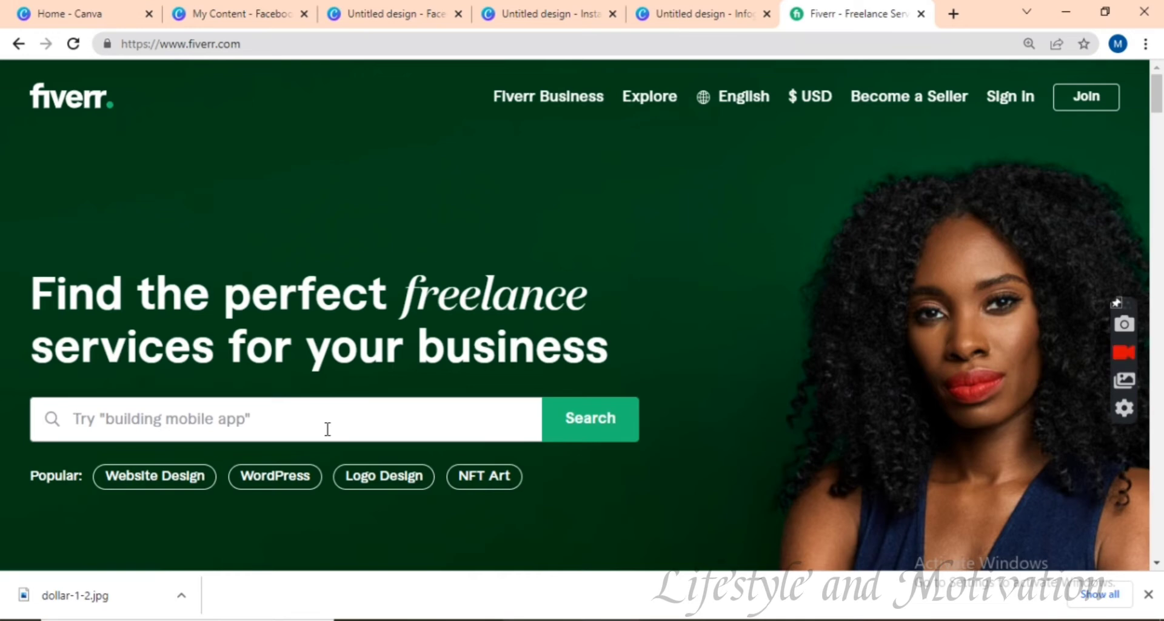
# - Search the Fiverr services for "canva" using the matching suggestion
pyautogui.click(327, 428)
pyautogui.write('c')
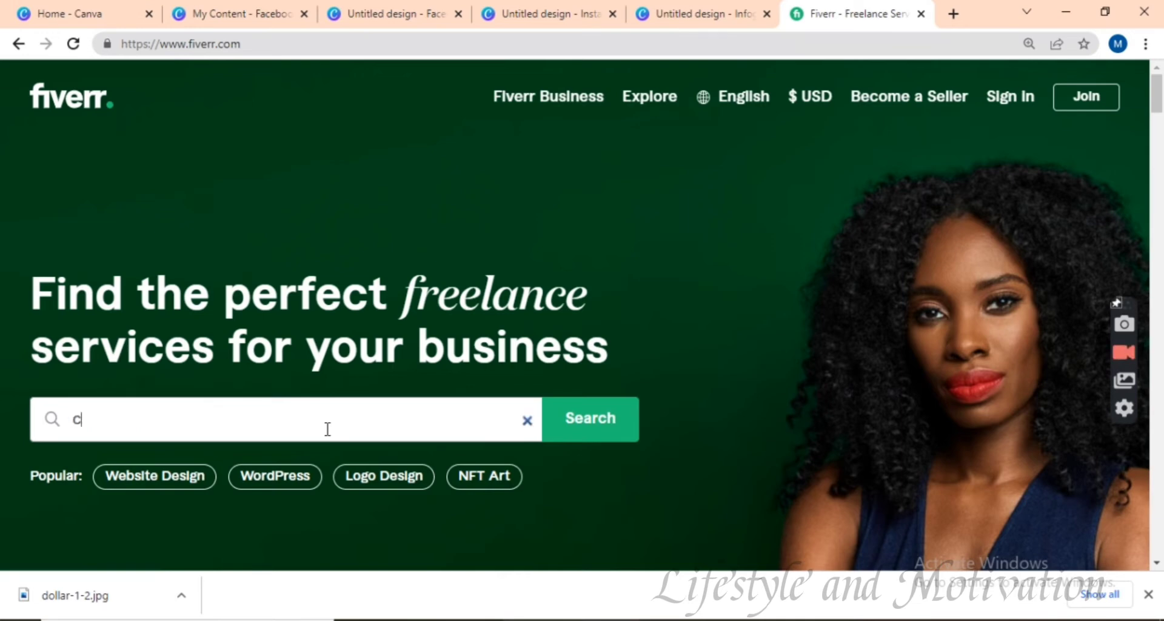
pyautogui.write('anva')
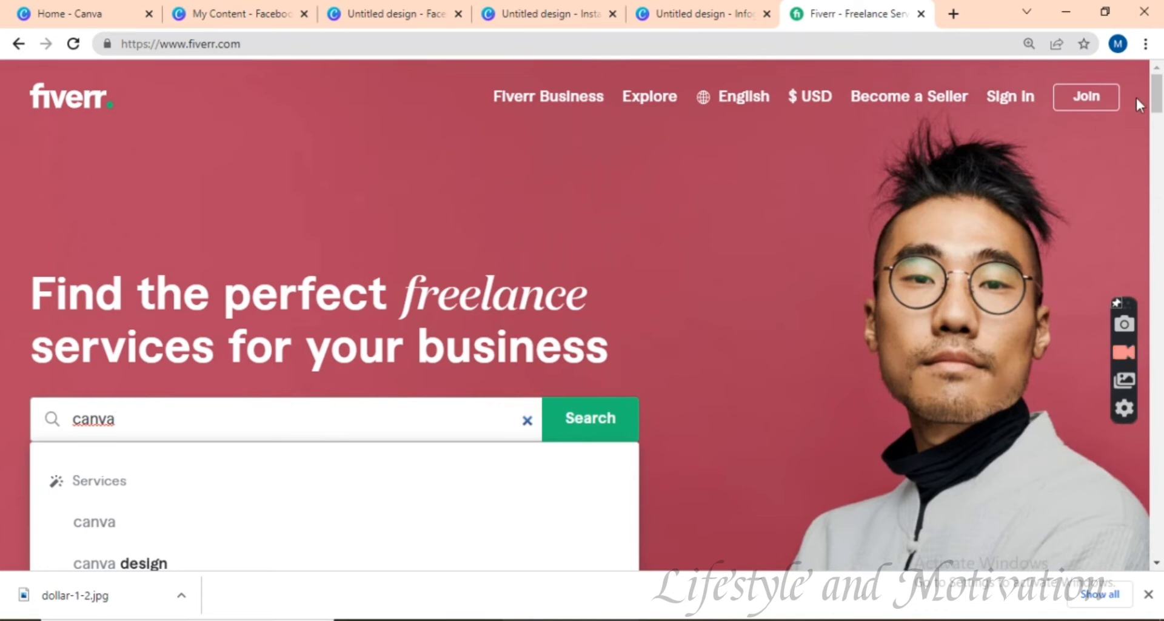
pyautogui.moveTo(1153, 98); pyautogui.dragTo(1161, 125)
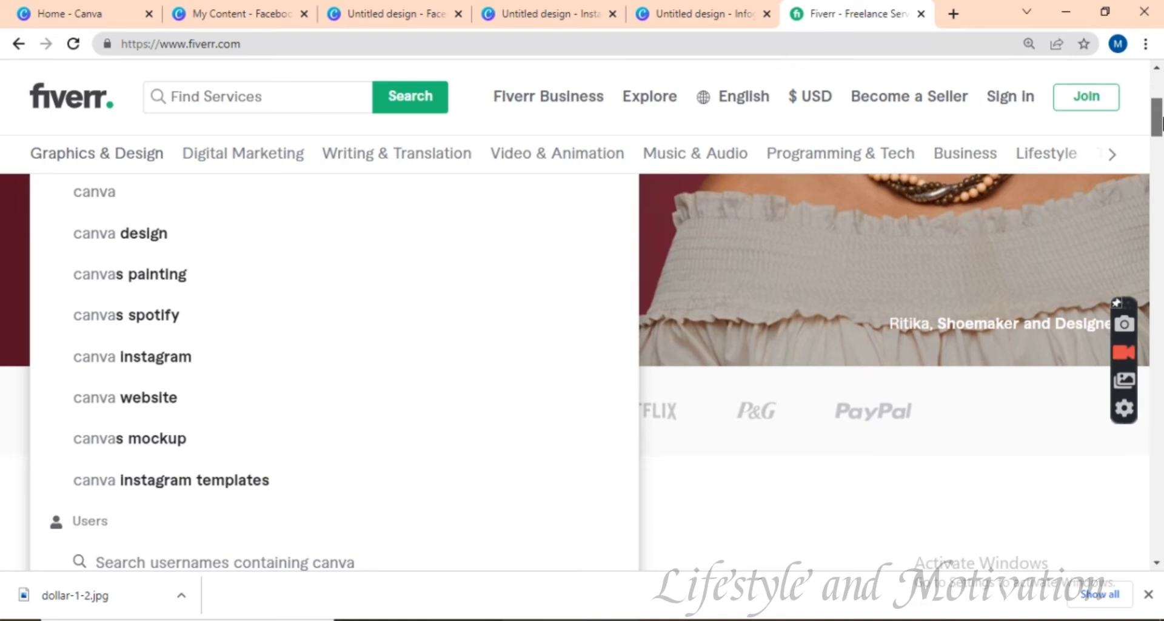
pyautogui.moveTo(1161, 124); pyautogui.dragTo(1161, 118)
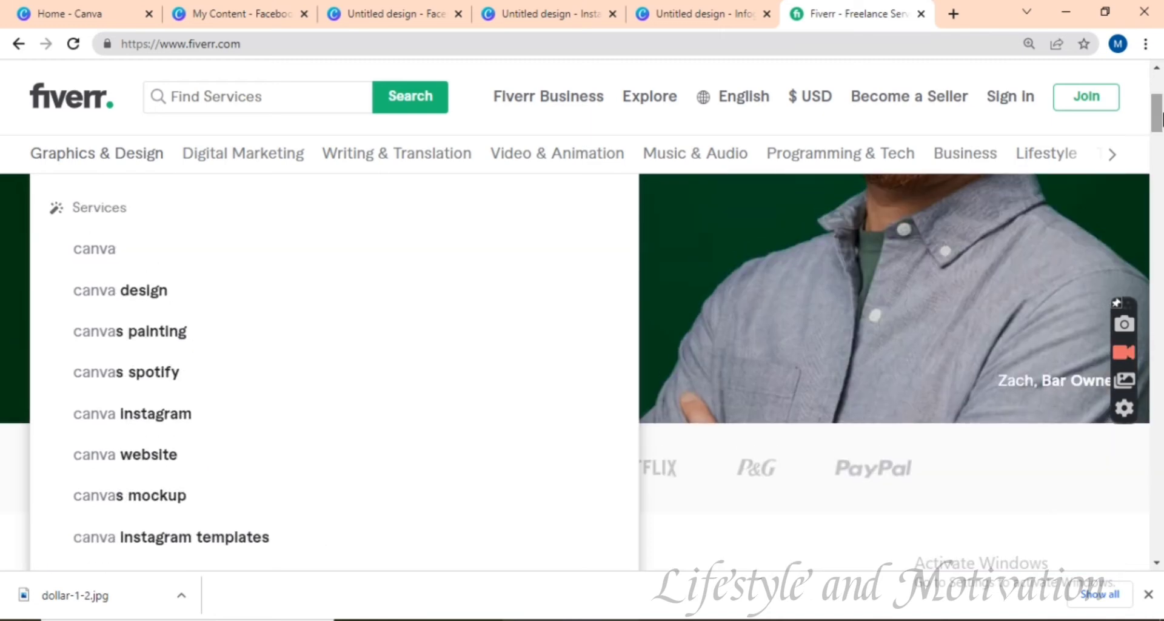
pyautogui.click(79, 249)
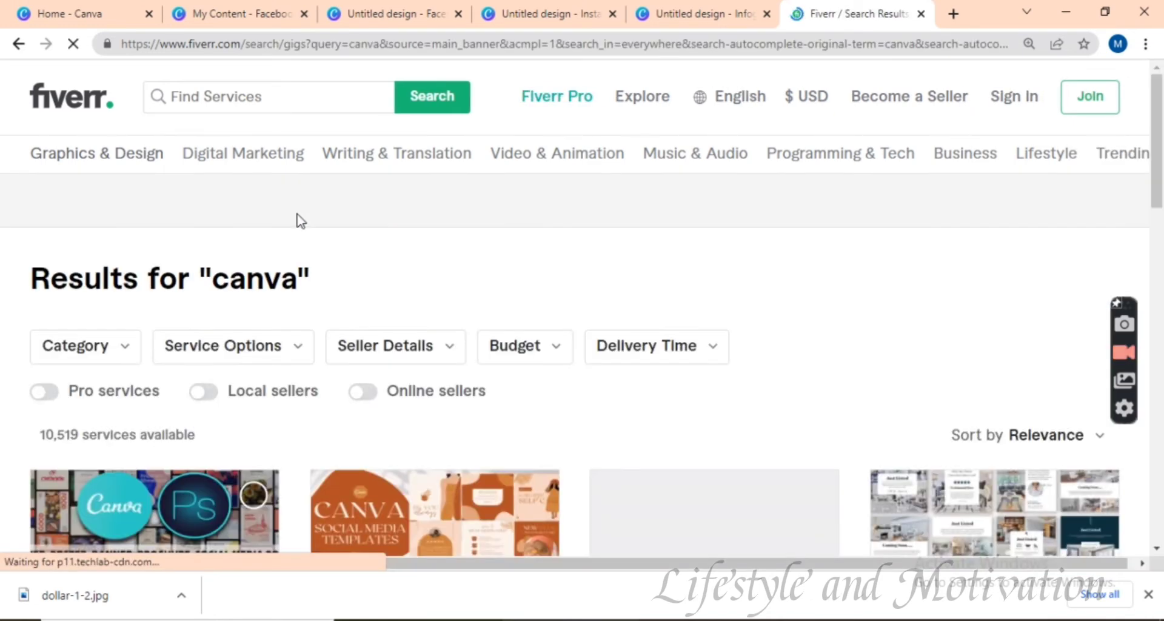
# - Look through the canva gigs and switch to the suggested "canva instagram" search
pyautogui.moveTo(1162, 96); pyautogui.dragTo(1160, 445)
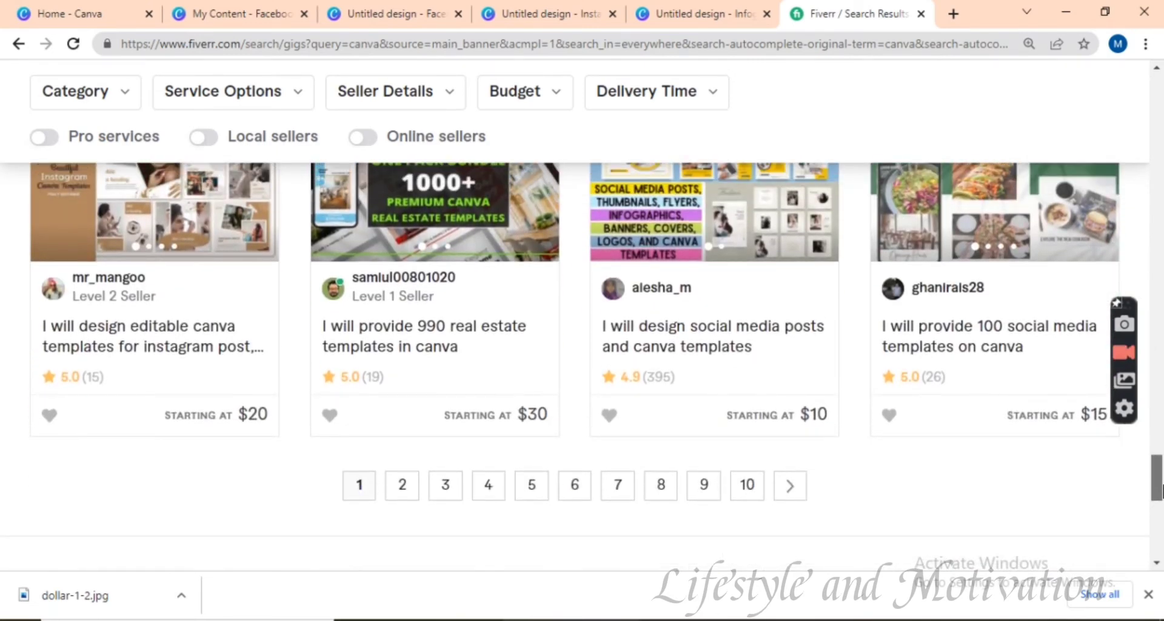
pyautogui.moveTo(1160, 482); pyautogui.dragTo(1159, 105)
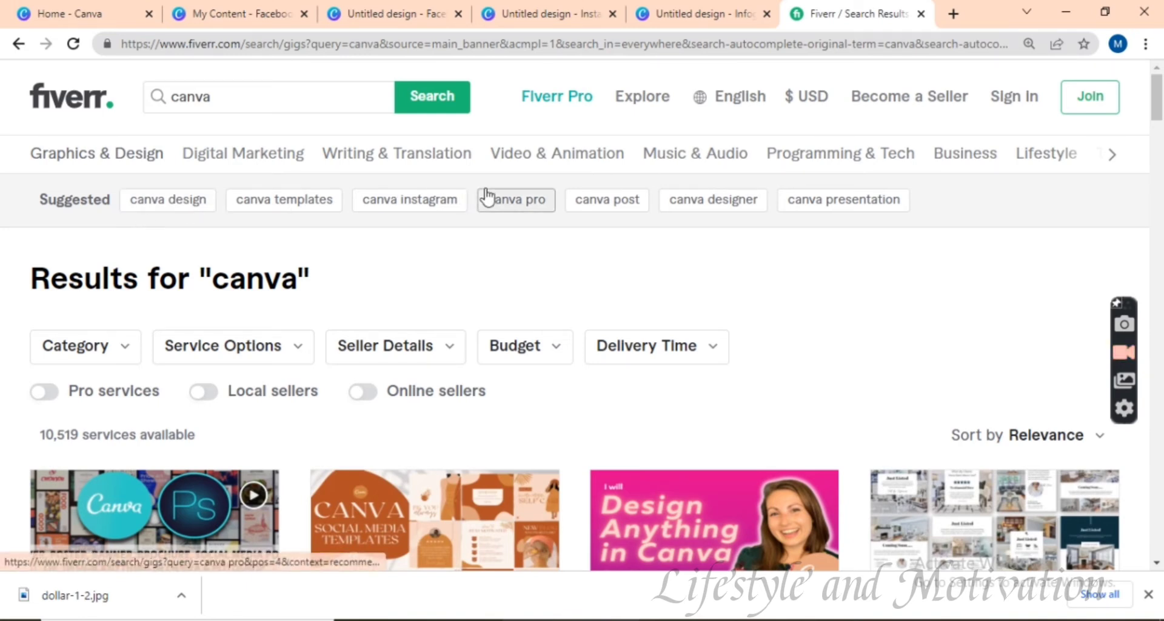
pyautogui.click(400, 212)
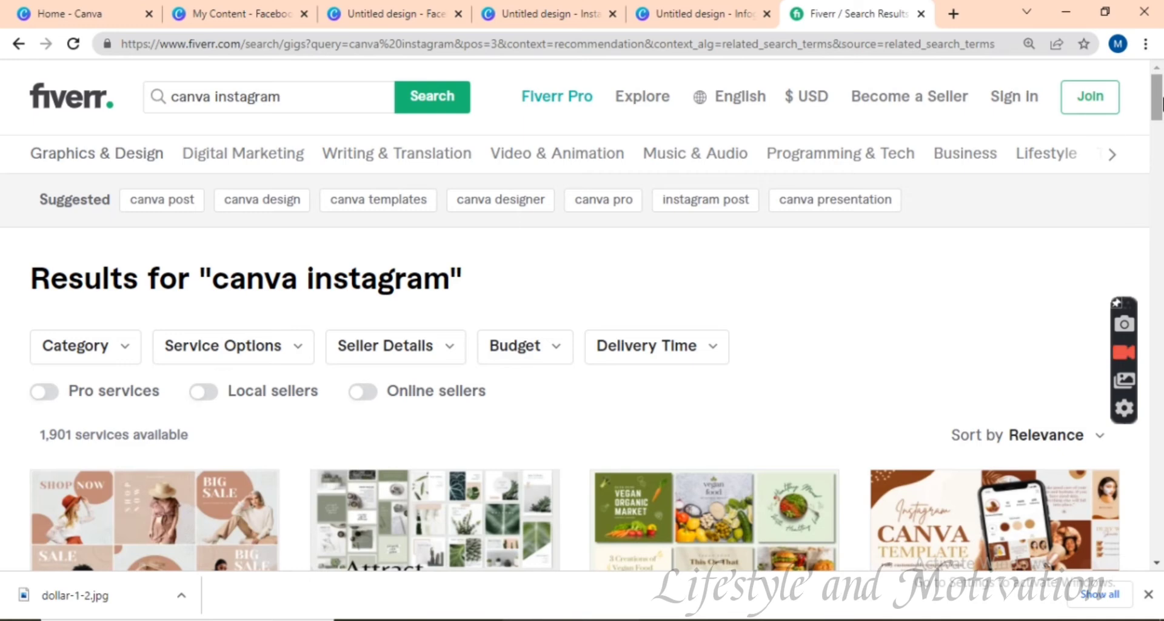
pyautogui.moveTo(1161, 103)
pyautogui.mouseDown()
pyautogui.moveTo(1161, 149)
pyautogui.moveTo(1161, 100)
pyautogui.mouseUp()
# - Switch to the Canva home page, view the Instagram Post format's details and glance at the open Facebook designs
pyautogui.click(94, 7)
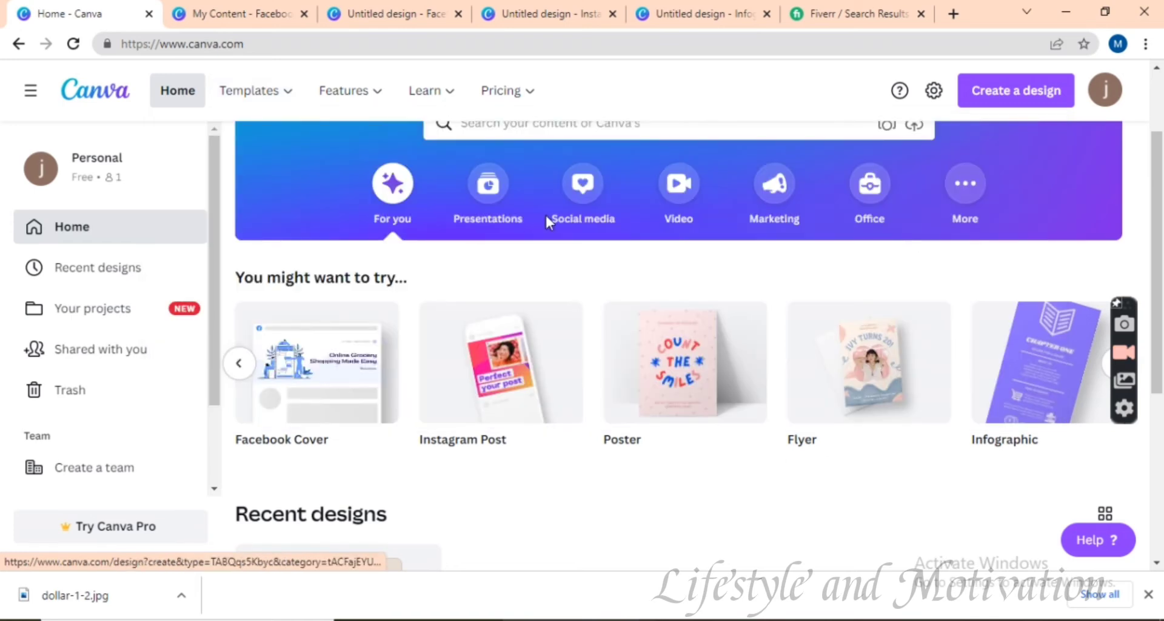
pyautogui.click(466, 449)
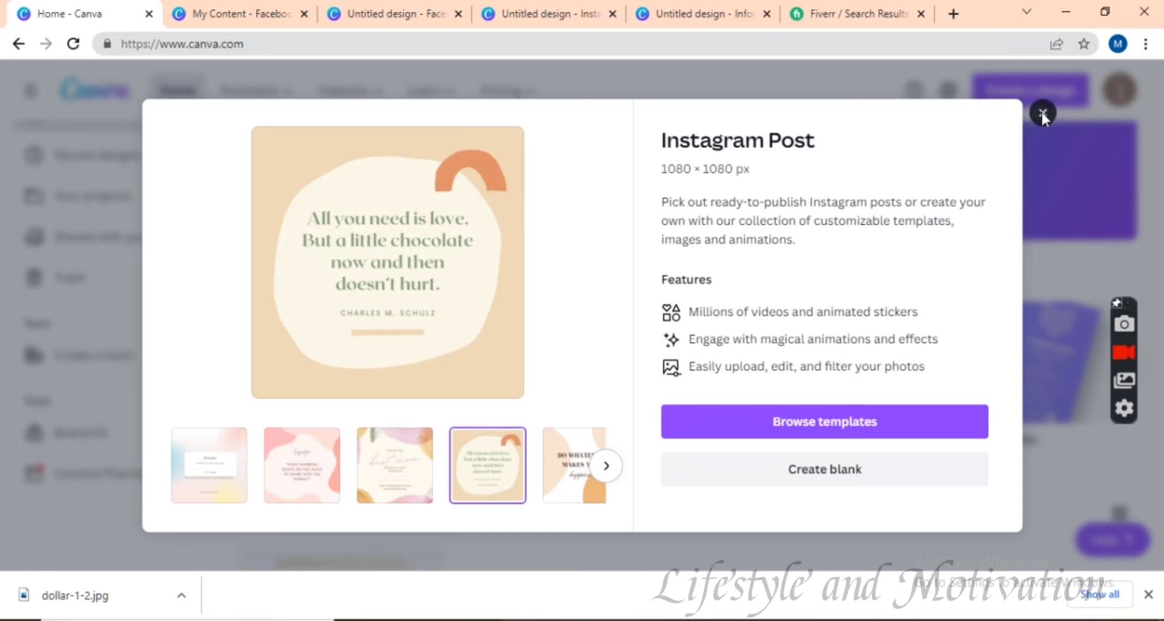
pyautogui.click(397, 9)
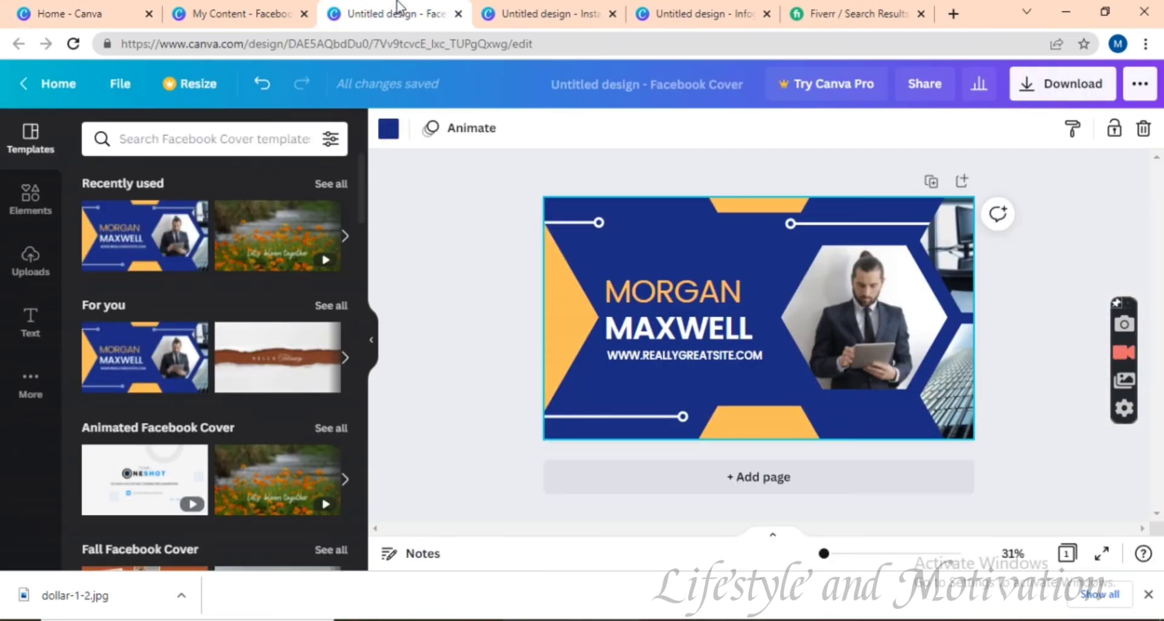
pyautogui.click(255, 10)
pyautogui.click(79, 12)
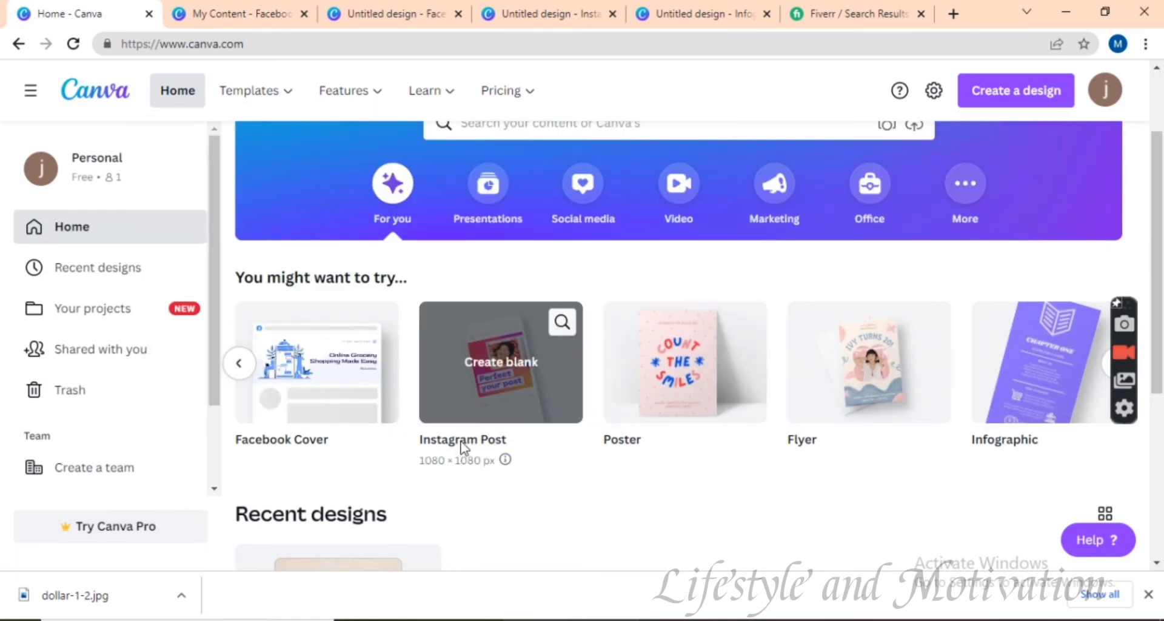
# - Create a blank Instagram Post design and look through its template categories
pyautogui.click(467, 397)
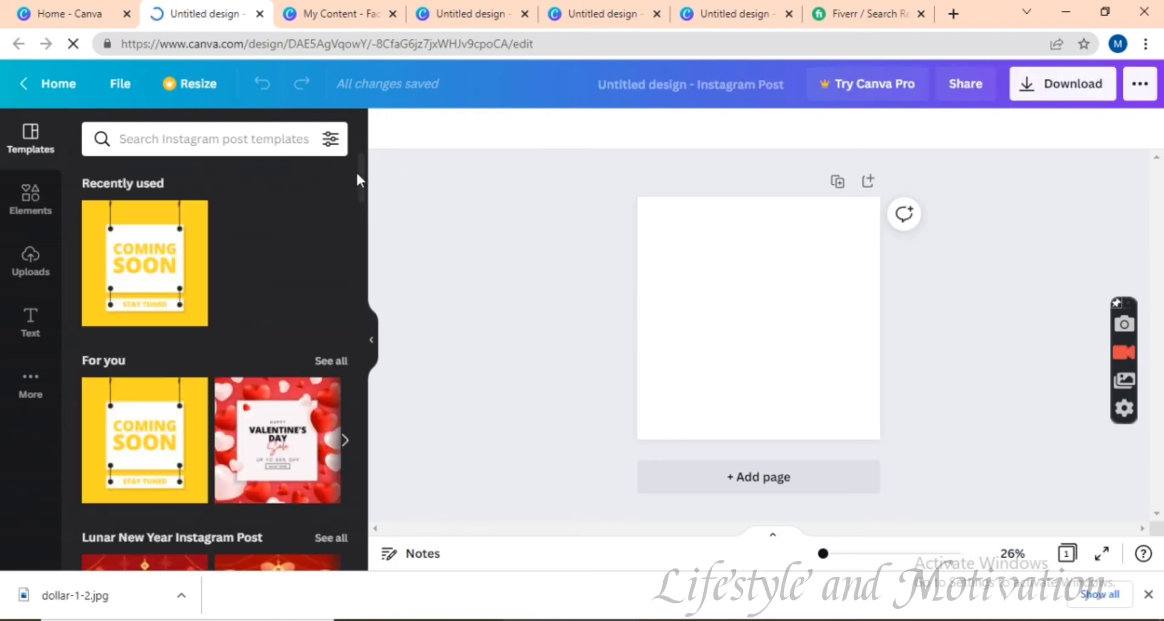
pyautogui.moveTo(361, 170)
pyautogui.mouseDown()
pyautogui.moveTo(366, 238)
pyautogui.moveTo(366, 170)
pyautogui.mouseUp()
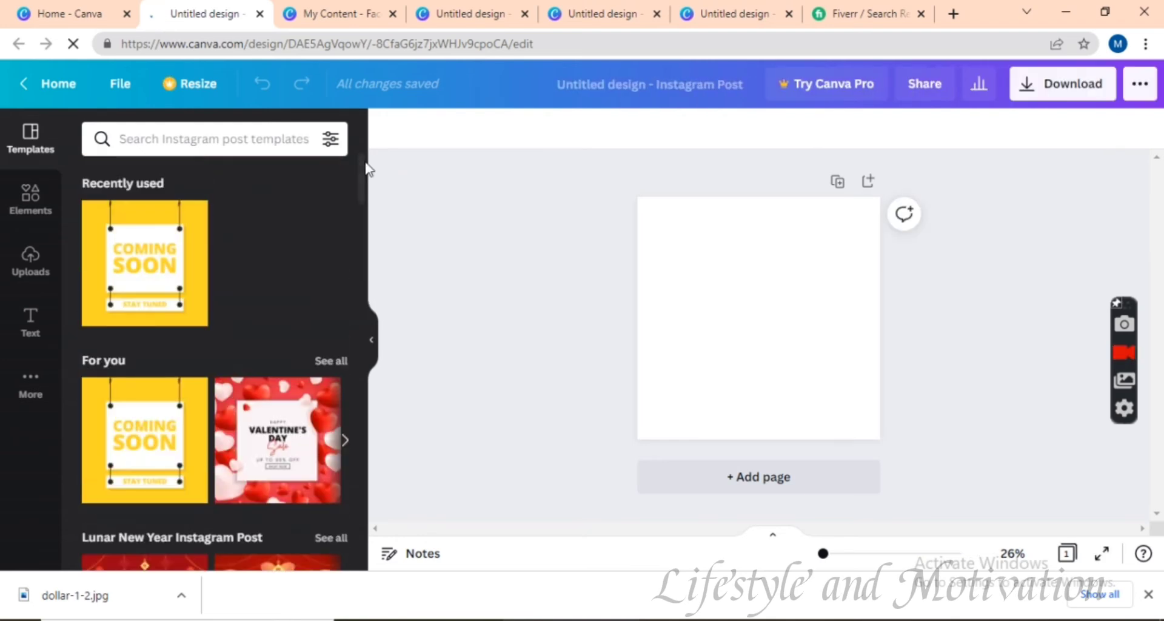
pyautogui.scroll(-20, 366, 210)
pyautogui.scroll(16, 366, 210)
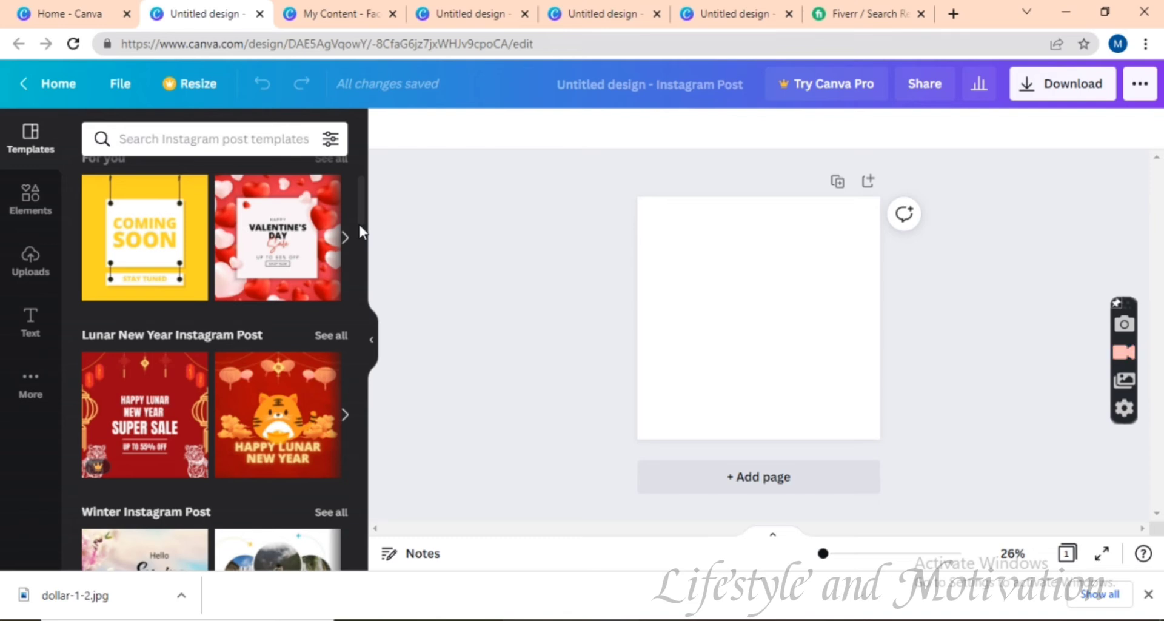
pyautogui.moveTo(359, 231); pyautogui.dragTo(364, 187)
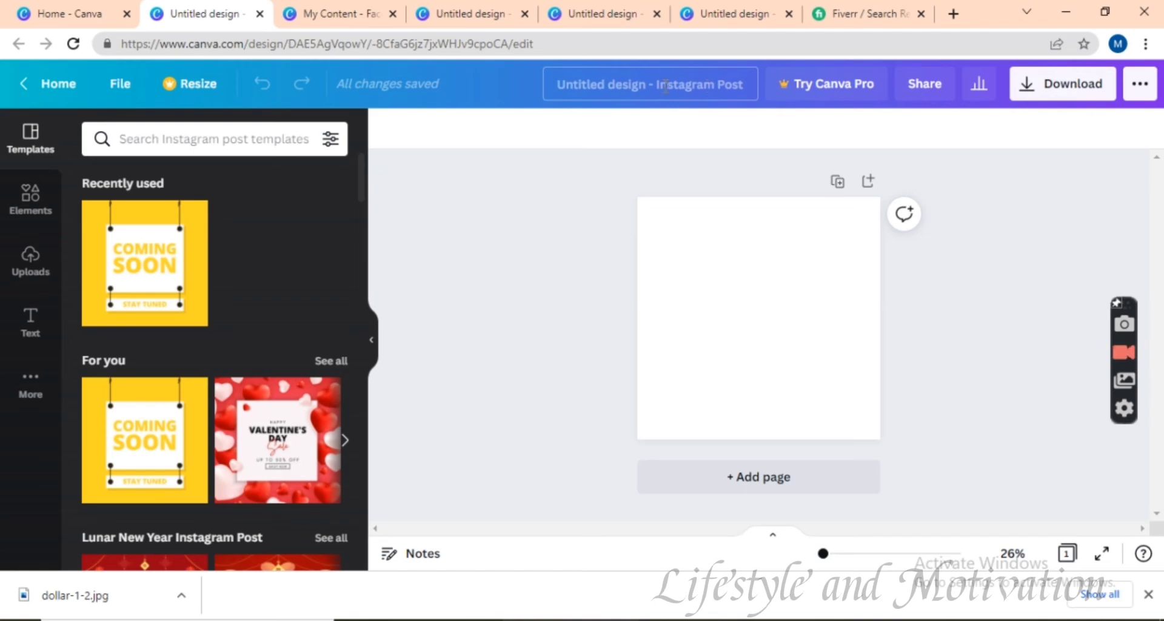
# - Switch to the Fiverr "canva instagram" results and open the gig for Instagram templates for a beautiful feed to examine its packages and samples
pyautogui.click(903, 12)
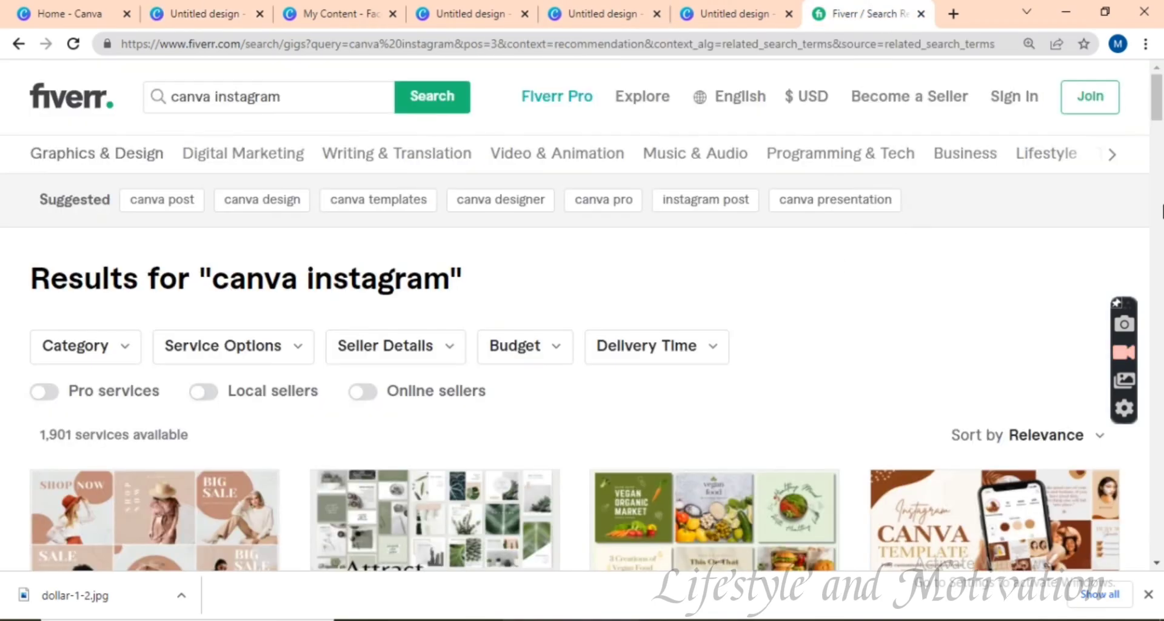
pyautogui.moveTo(1156, 109); pyautogui.dragTo(1159, 151)
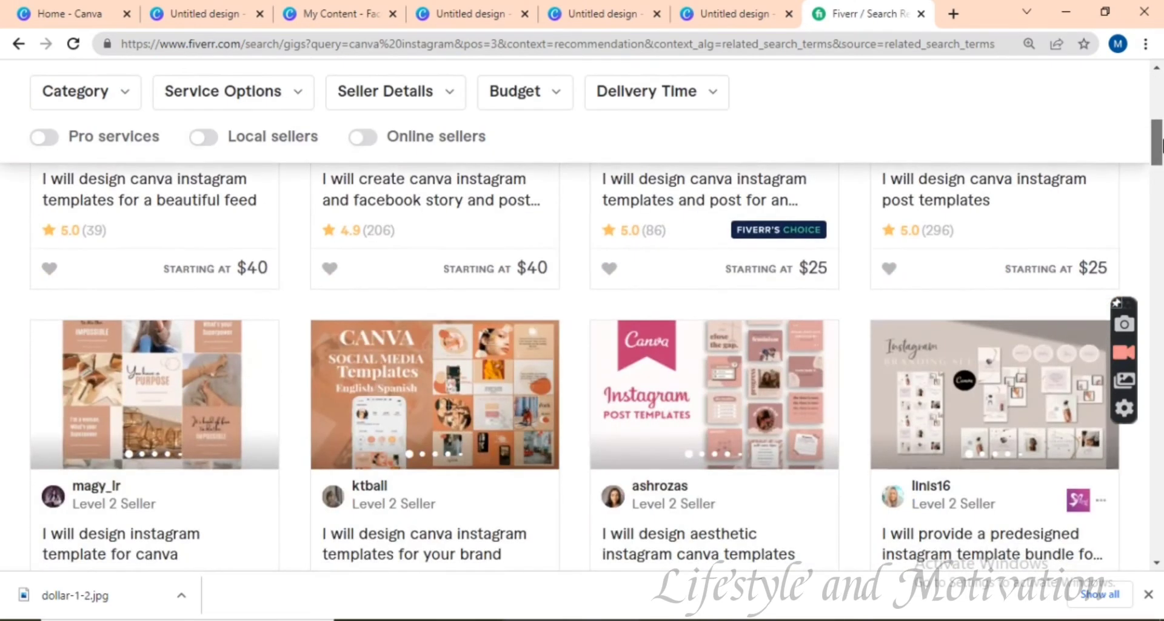
pyautogui.click(143, 204)
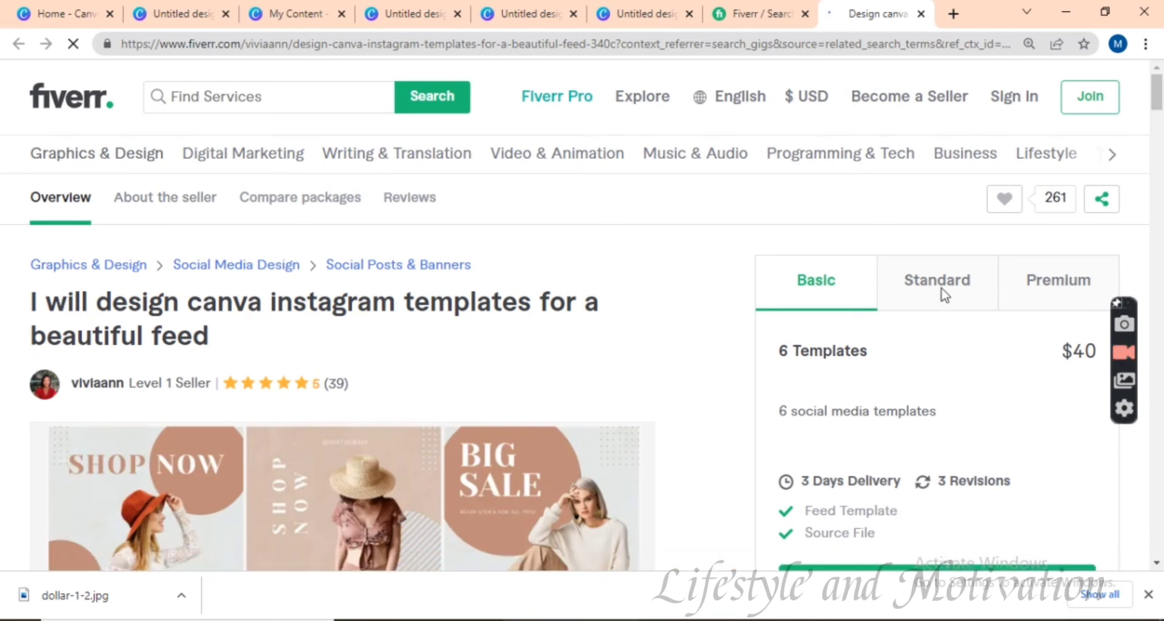
pyautogui.scroll(-3, 1159, 121)
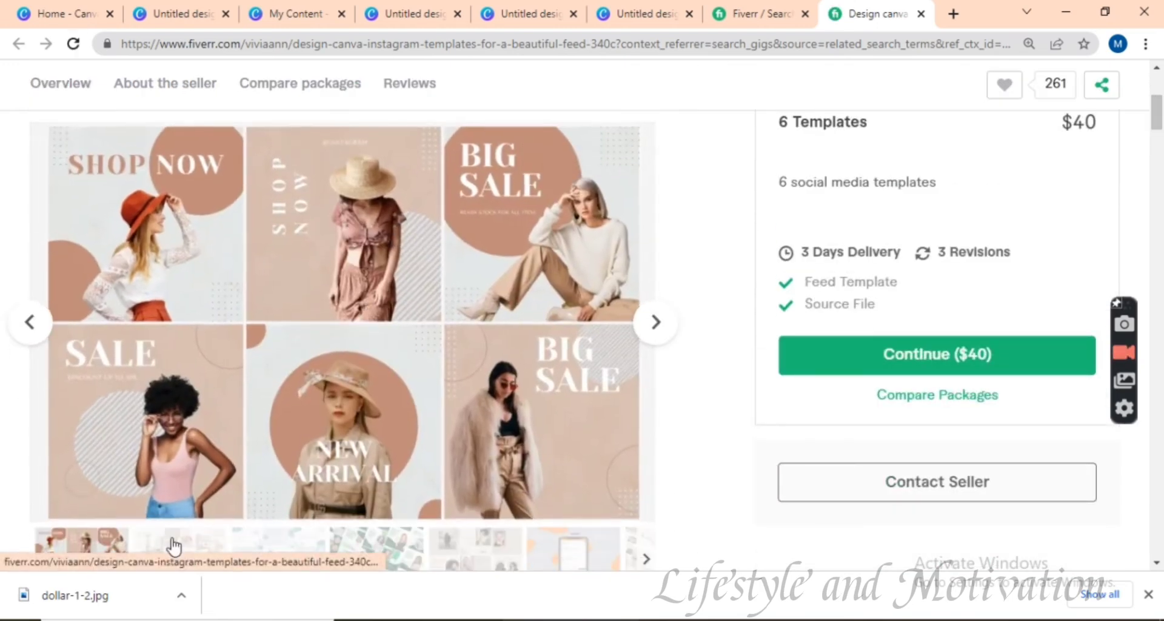
# - Browse the gig's sample images of interior design, skin care and beauty Instagram feed templates
pyautogui.click(173, 545)
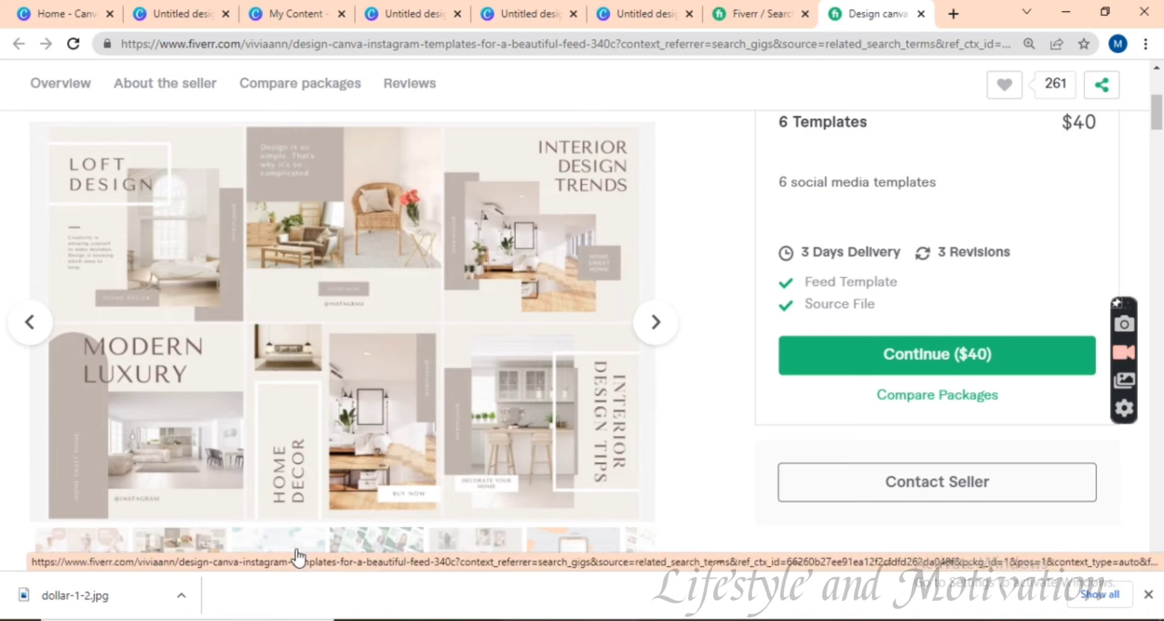
pyautogui.click(297, 555)
pyautogui.click(347, 546)
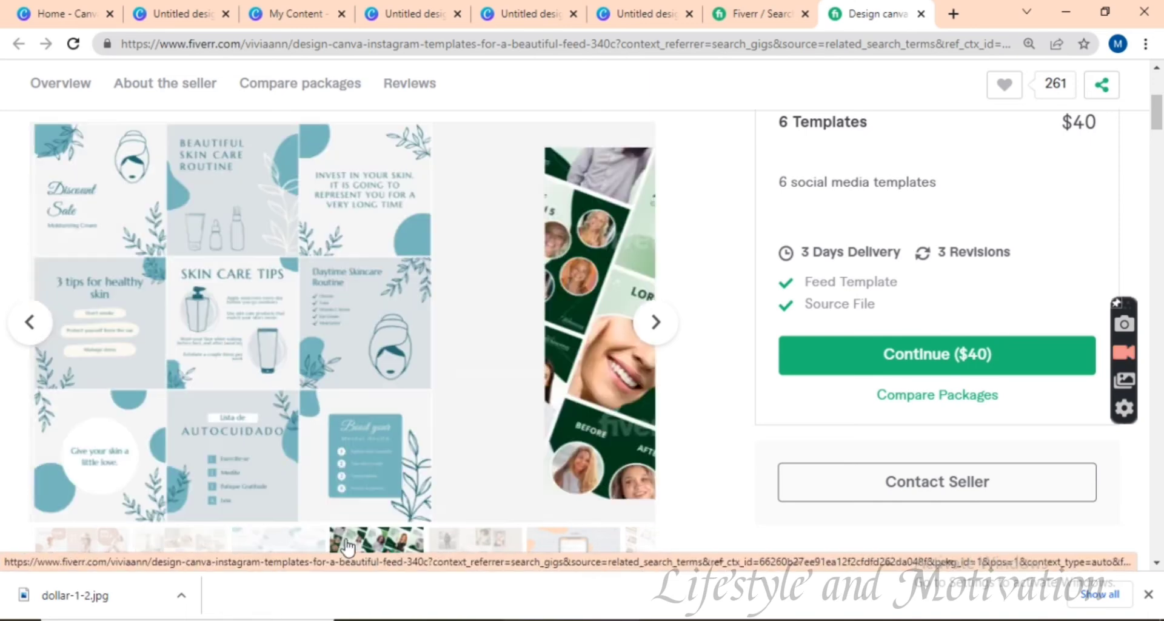
pyautogui.click(447, 539)
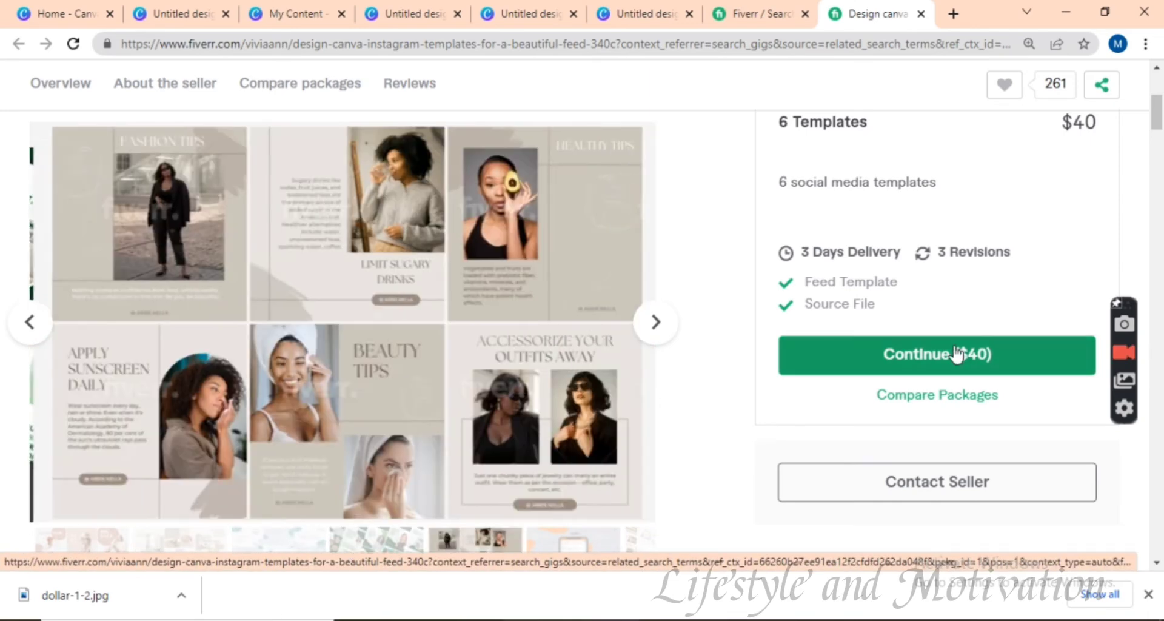
# - Compare the contents and prices of the gig's Basic, Standard and Premium packages
pyautogui.moveTo(1159, 126); pyautogui.dragTo(1159, 116)
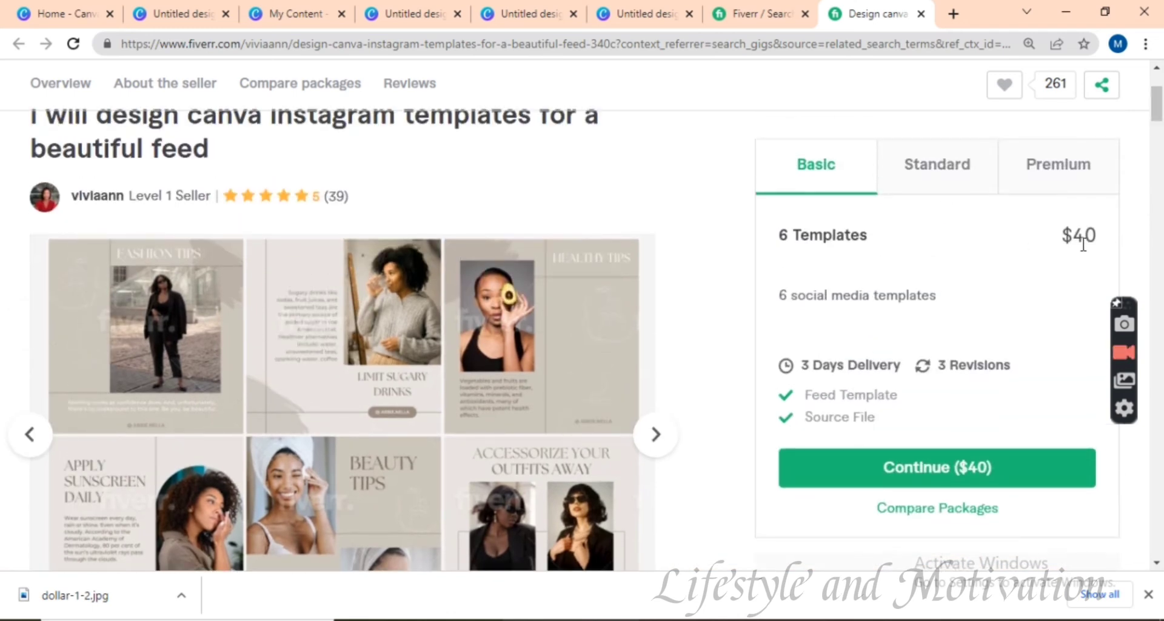
pyautogui.click(984, 192)
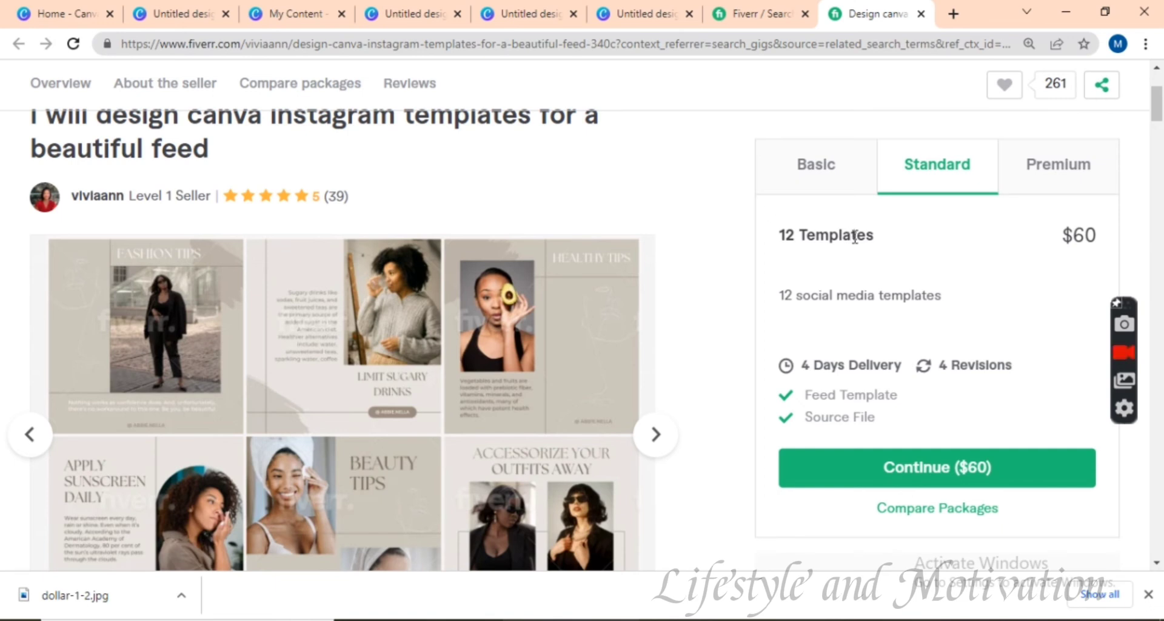
pyautogui.click(1041, 184)
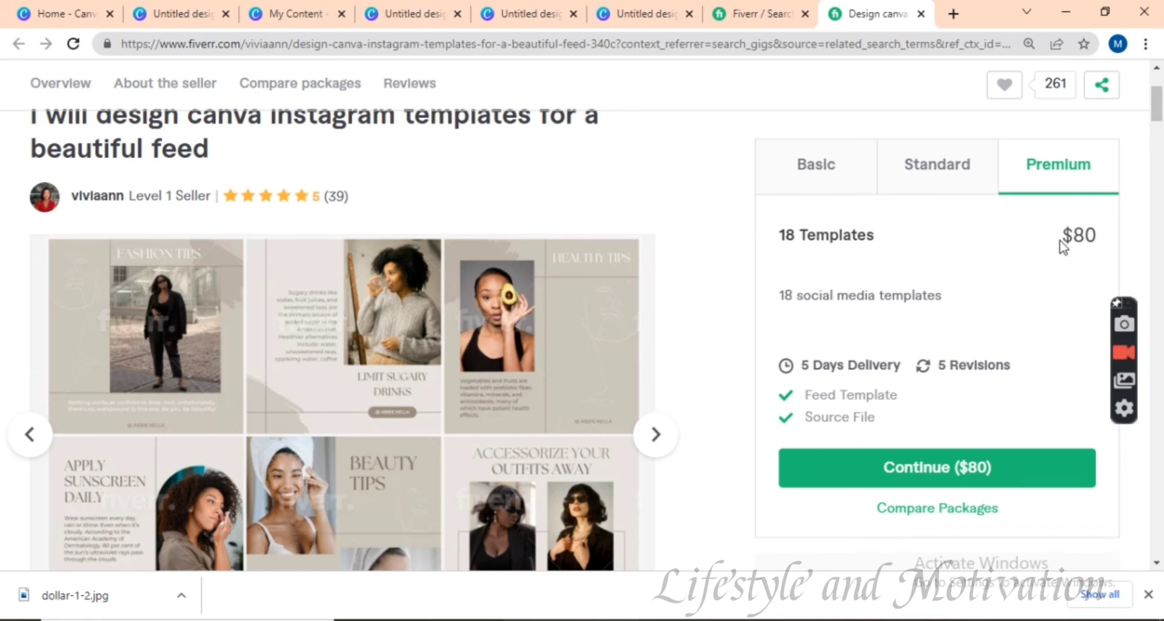
pyautogui.click(806, 177)
pyautogui.click(890, 172)
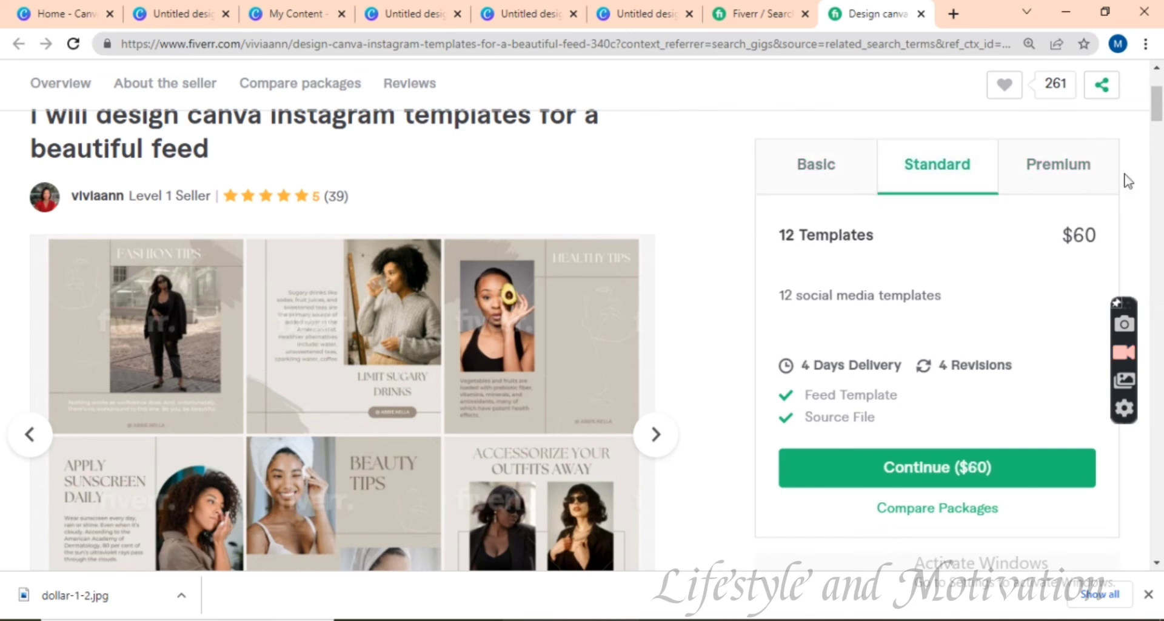
pyautogui.click(1064, 184)
pyautogui.click(944, 186)
# - Return to the Fiverr "canva instagram" results, and switch to the Canva home page to view its suggested design formats
pyautogui.click(732, 12)
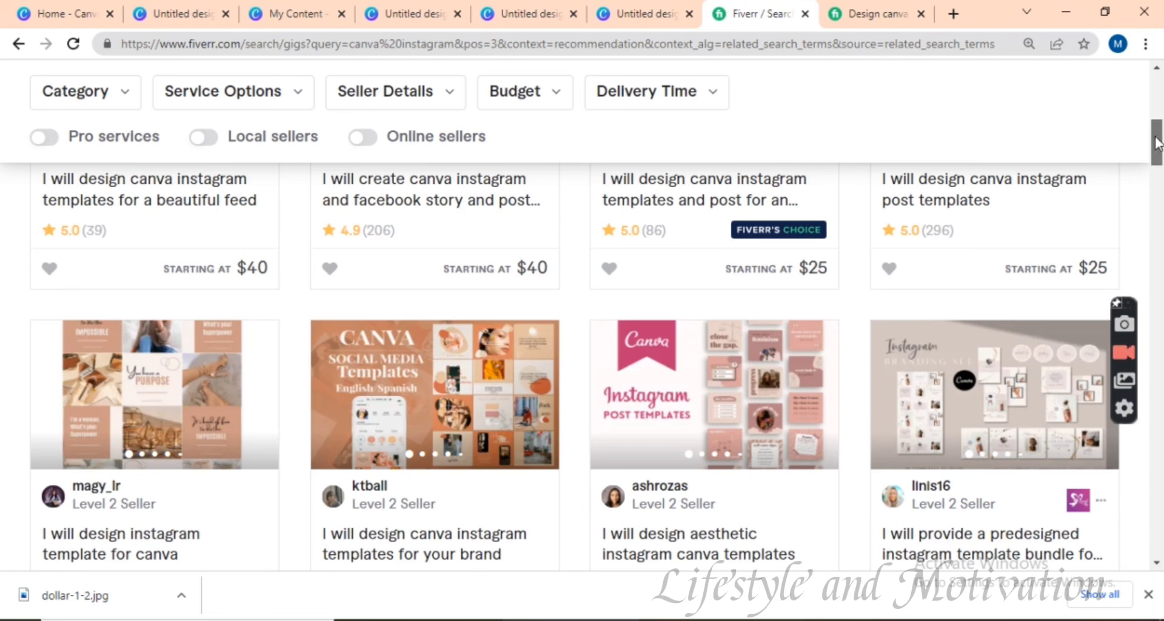
pyautogui.moveTo(1157, 141); pyautogui.dragTo(1140, 82)
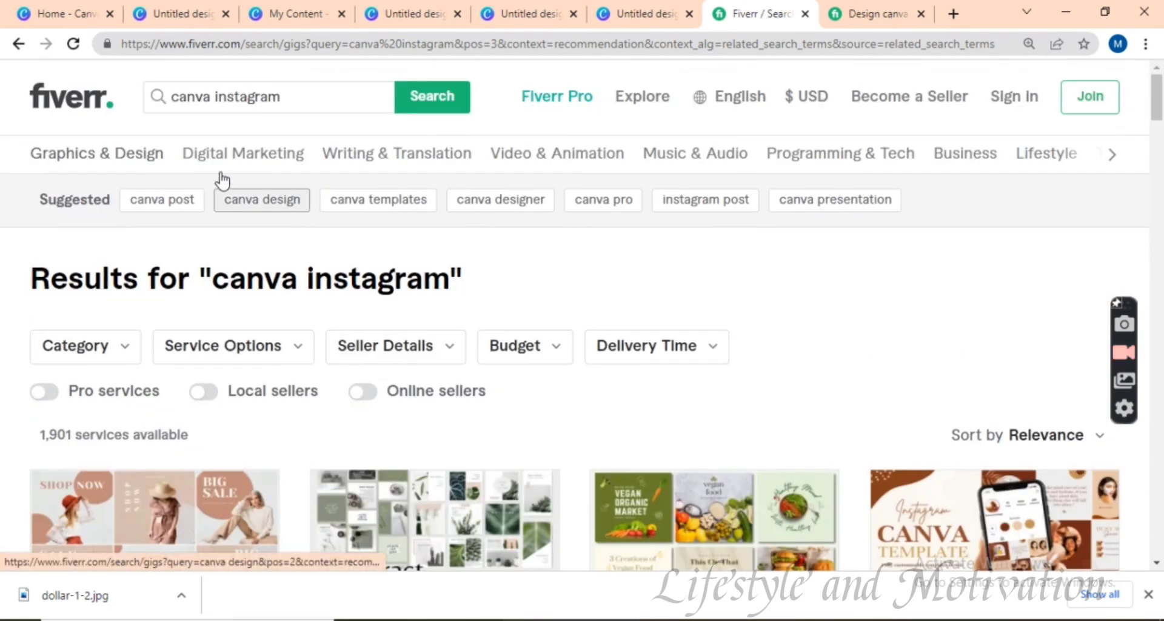
pyautogui.click(73, 12)
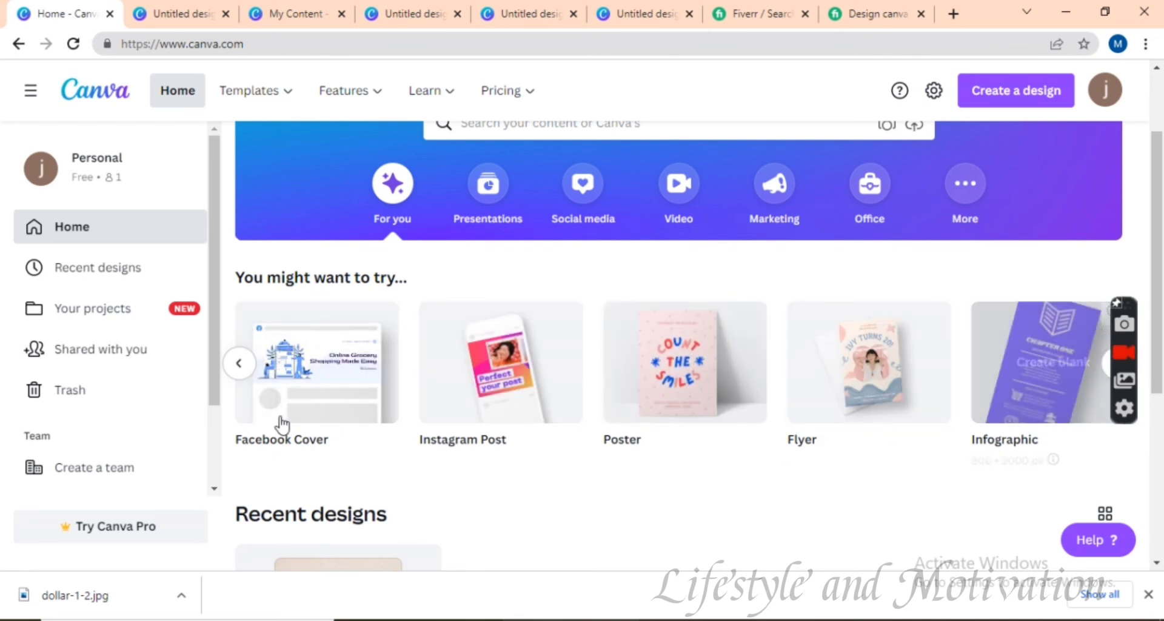
pyautogui.click(246, 379)
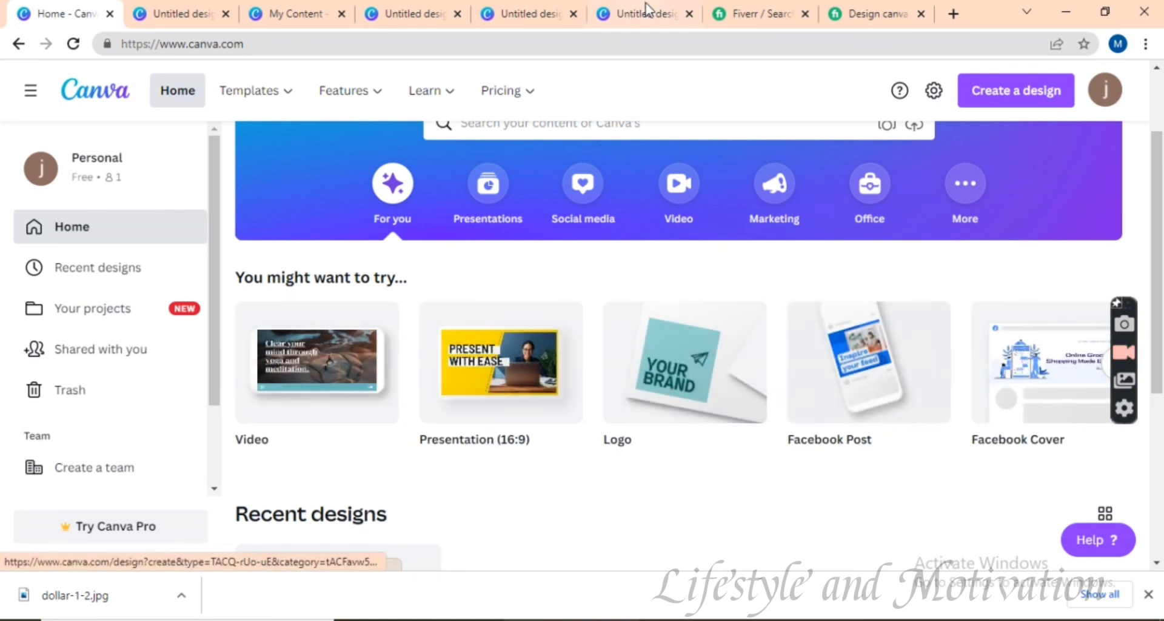
# - Switch back to the Fiverr gig for Canva Instagram templates and view its title and category at the beginning of the page
pyautogui.click(858, 7)
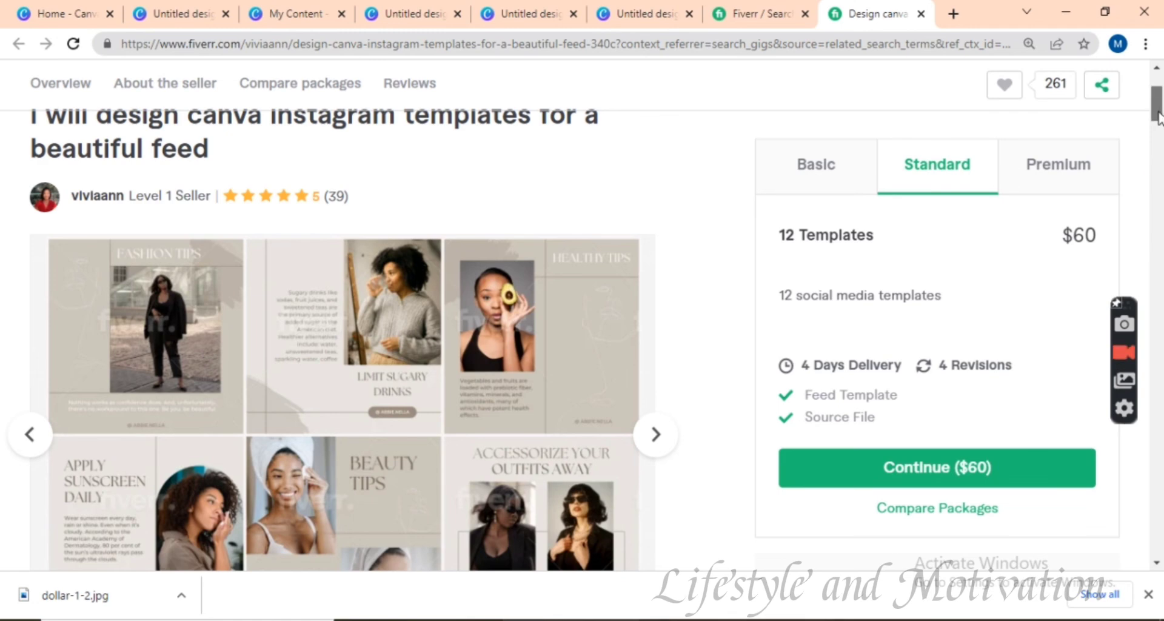
pyautogui.moveTo(1159, 118); pyautogui.dragTo(1159, 106)
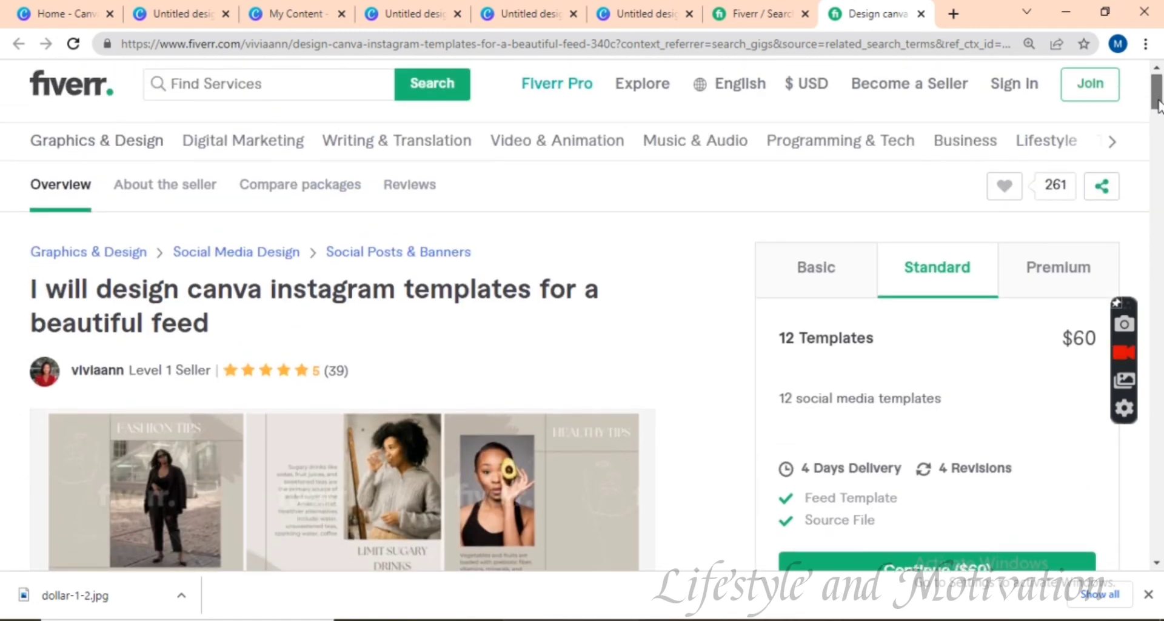